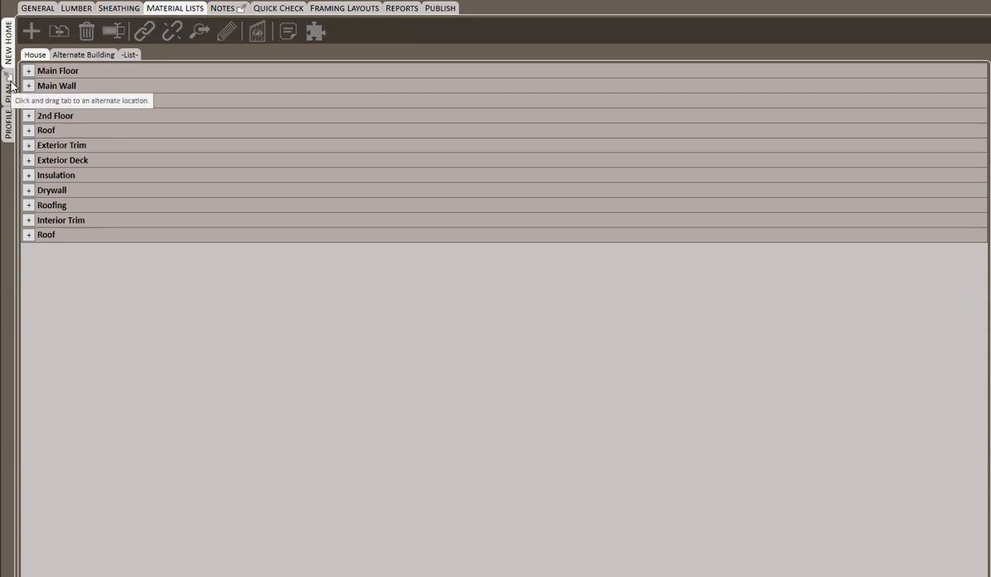
- Open the plan and outline the rear elevation's upper-left window with an area container of about 16 SF
{"action": "left_click", "coordinate": [9, 87]}
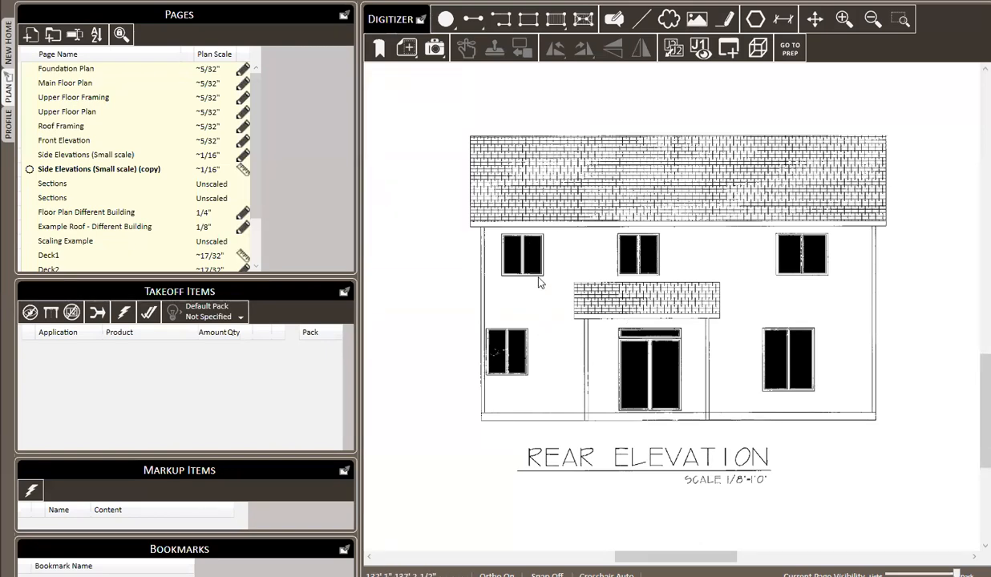
{"action": "scroll", "coordinate": [520, 267], "scroll_direction": "up", "scroll_amount": 3}
{"action": "scroll", "coordinate": [681, 253], "scroll_direction": "down", "scroll_amount": 2}
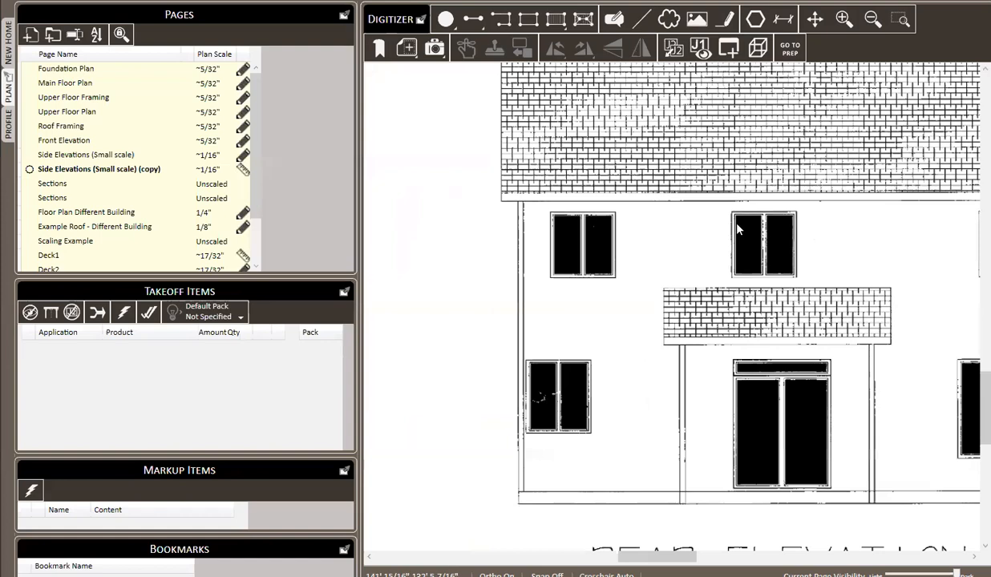
{"action": "scroll", "coordinate": [650, 246], "scroll_direction": "down", "scroll_amount": 1}
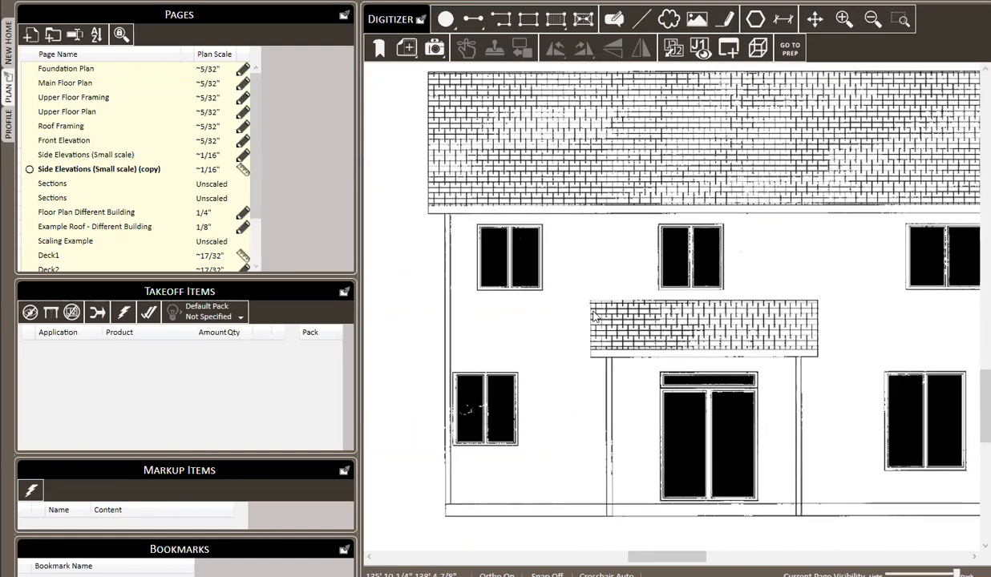
{"action": "left_click_drag", "start_coordinate": [587, 290], "coordinate": [570, 278]}
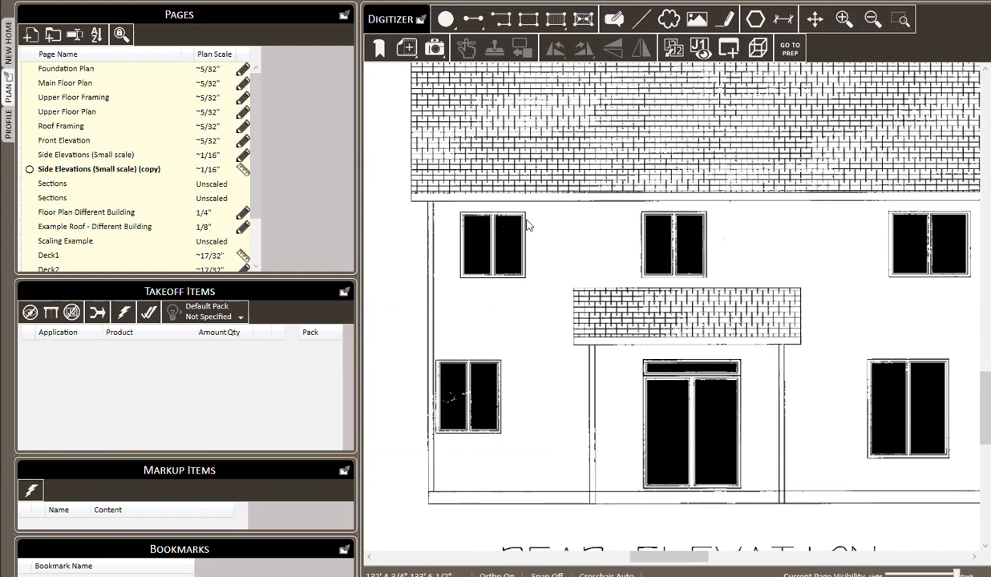
{"action": "left_click", "coordinate": [531, 24]}
{"action": "scroll", "coordinate": [480, 223], "scroll_direction": "up", "scroll_amount": 3}
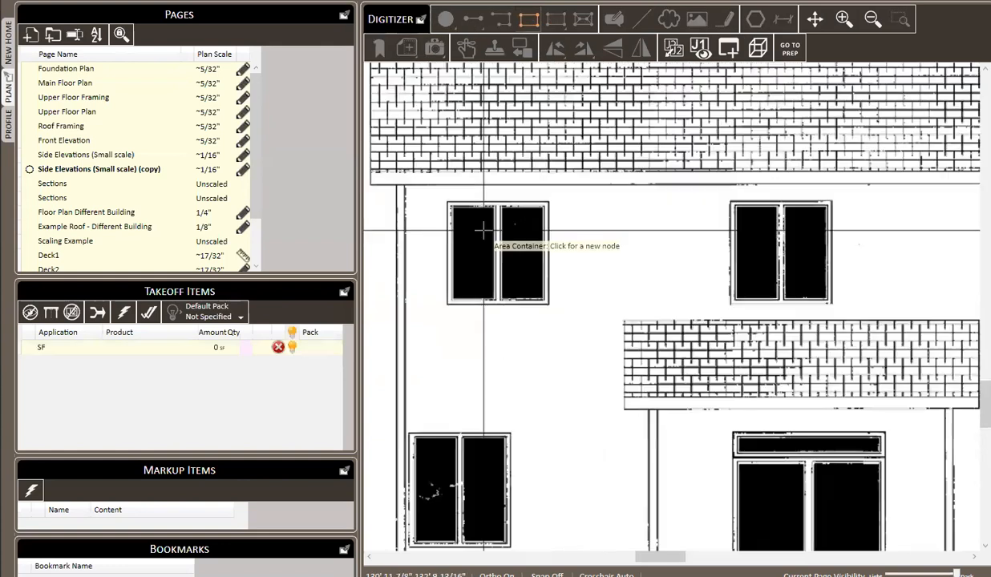
{"action": "left_click", "coordinate": [437, 196]}
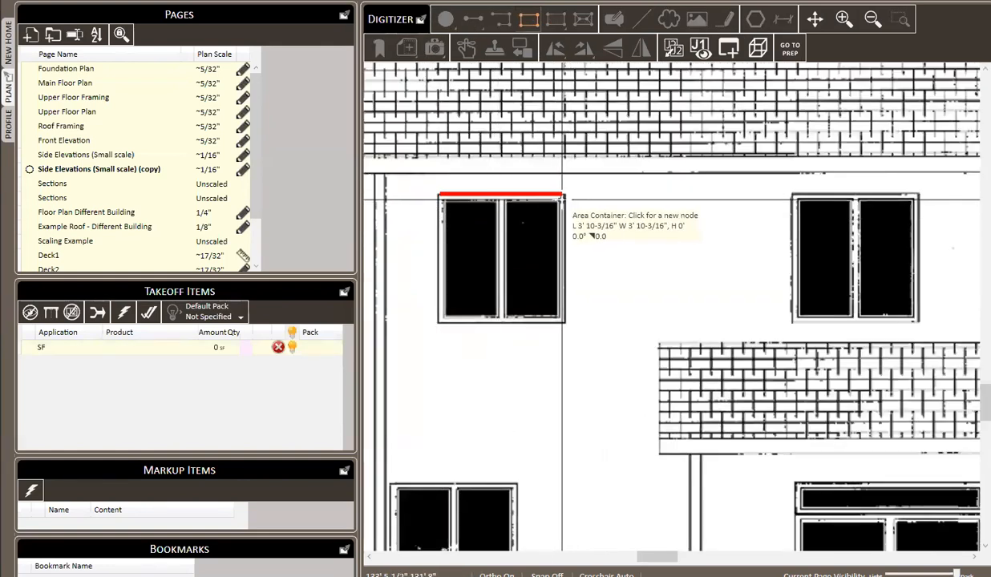
{"action": "left_click", "coordinate": [564, 196]}
{"action": "left_click", "coordinate": [564, 321]}
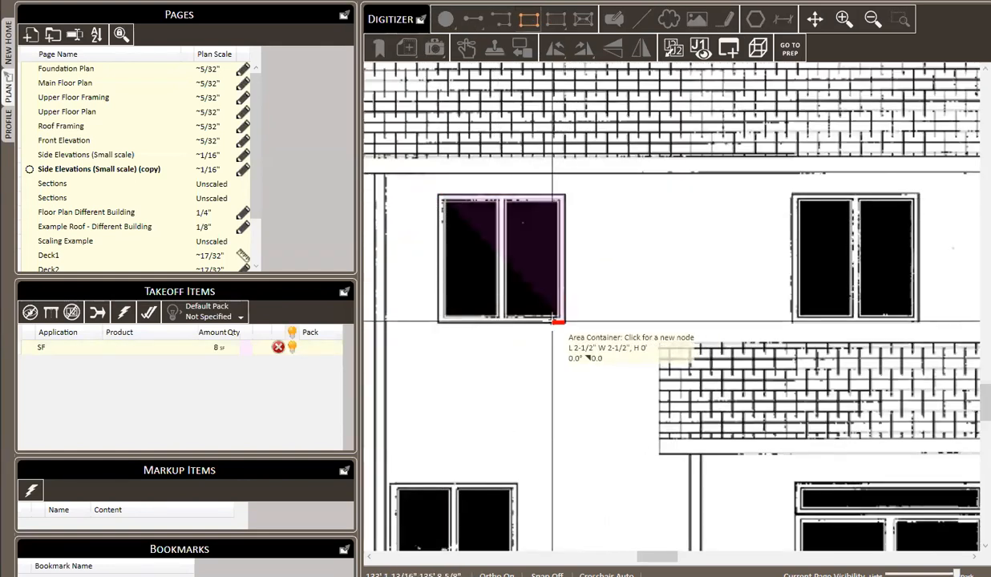
{"action": "left_click", "coordinate": [439, 321]}
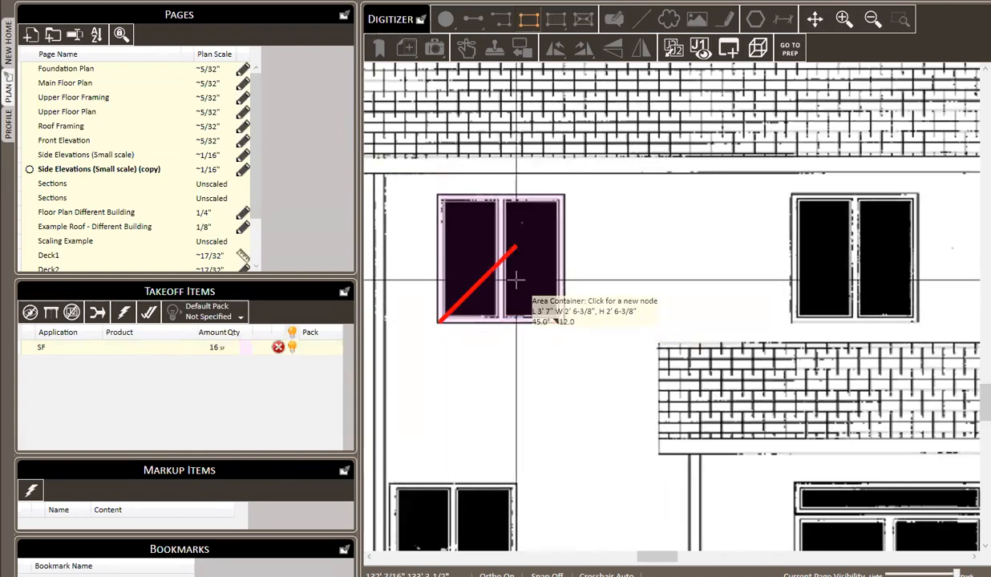
- Add an edge to the window's area section with application Window & Door Trim and product 1" x 6" x 18' Kleer Trim
{"action": "right_click", "coordinate": [491, 225]}
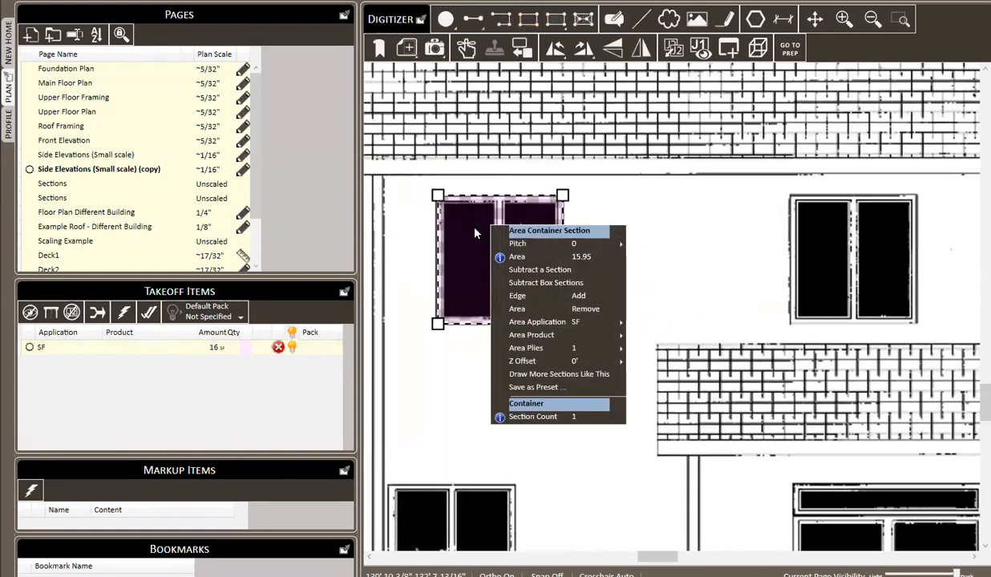
{"action": "left_click", "coordinate": [525, 298]}
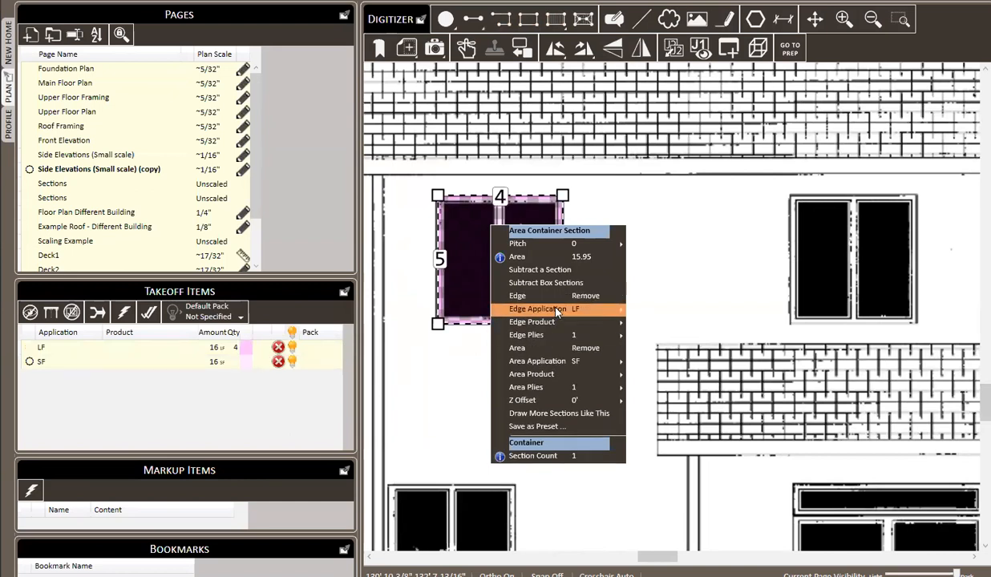
{"action": "mouse_move", "coordinate": [557, 313]}
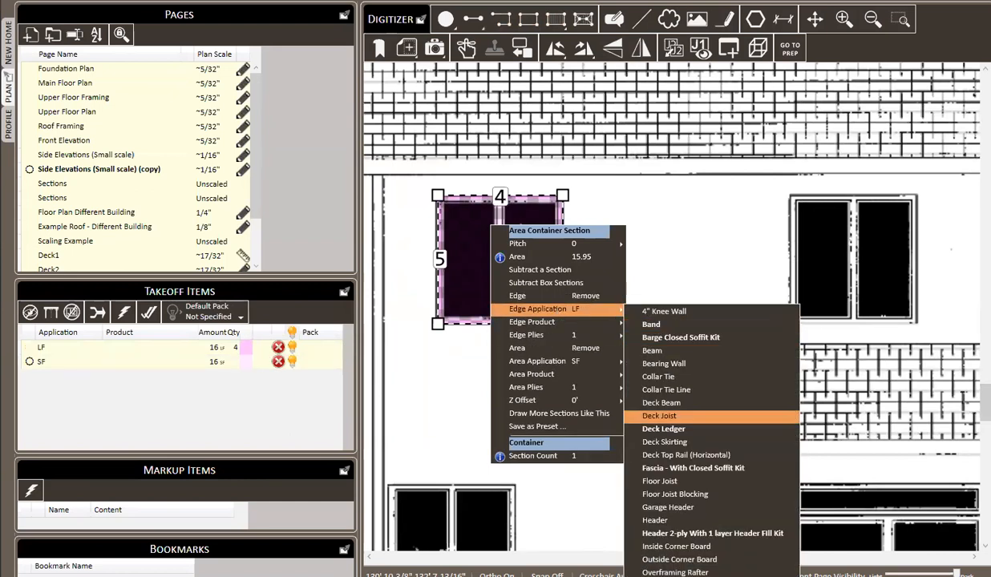
{"action": "left_click", "coordinate": [681, 575]}
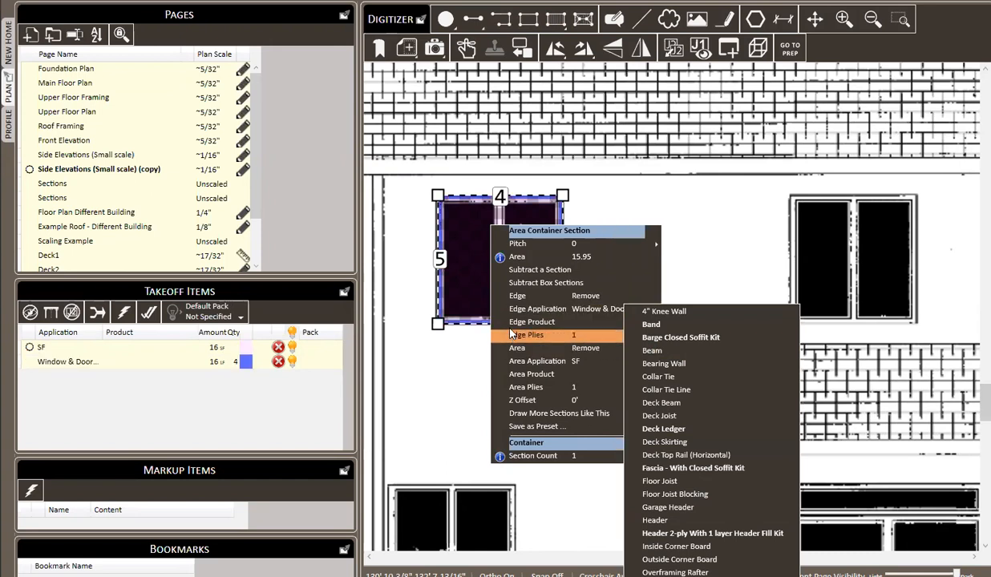
{"action": "mouse_move", "coordinate": [533, 322]}
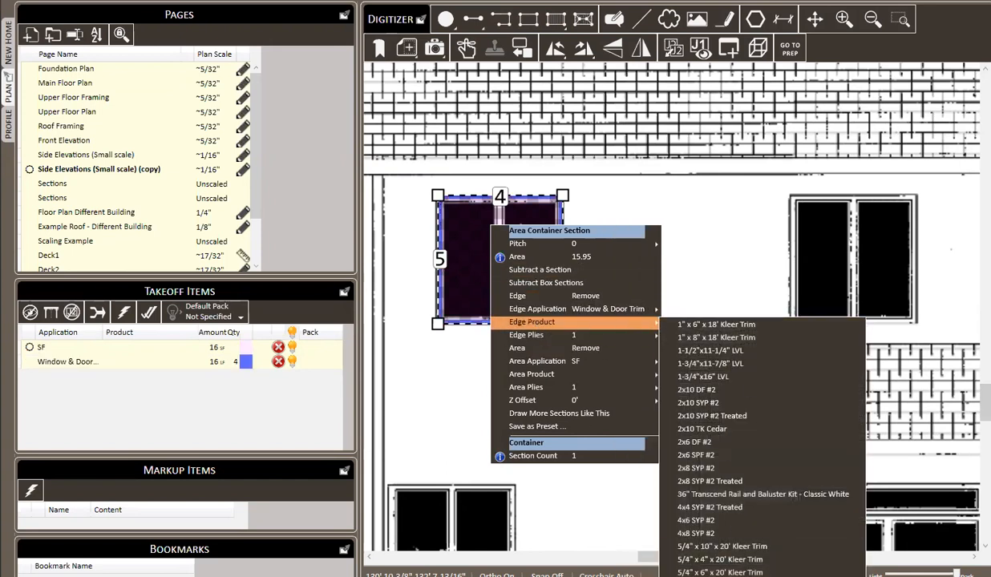
{"action": "left_click", "coordinate": [730, 327]}
{"action": "left_click", "coordinate": [690, 222]}
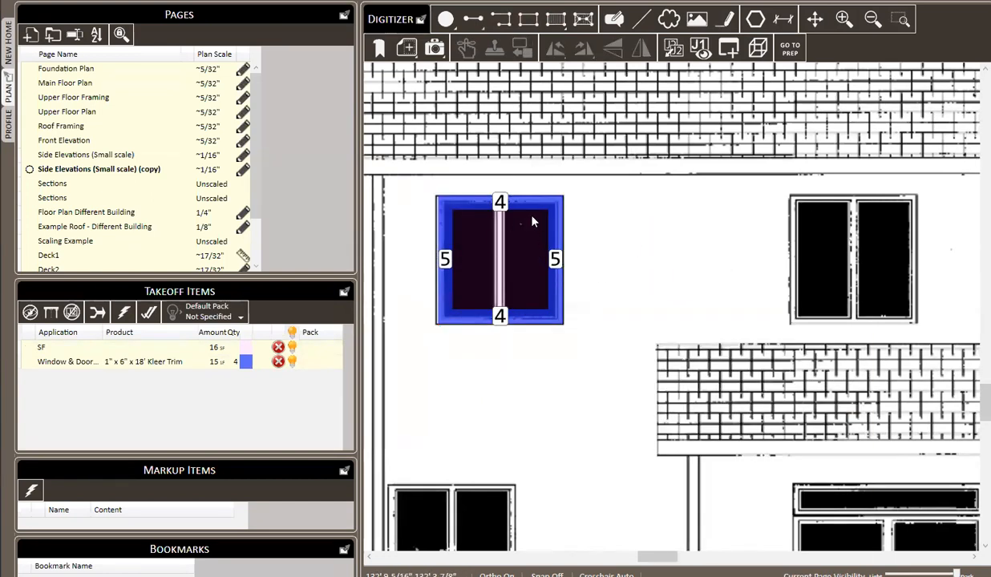
- Remove the SF area from the window section, keeping only its trim edge
{"action": "left_click", "coordinate": [483, 236]}
{"action": "right_click", "coordinate": [483, 236]}
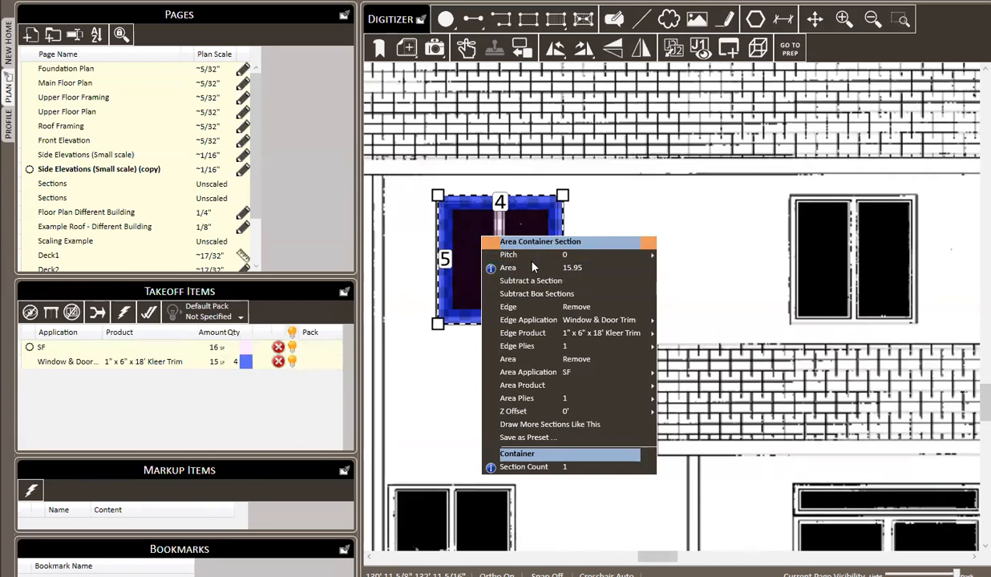
{"action": "left_click", "coordinate": [538, 366]}
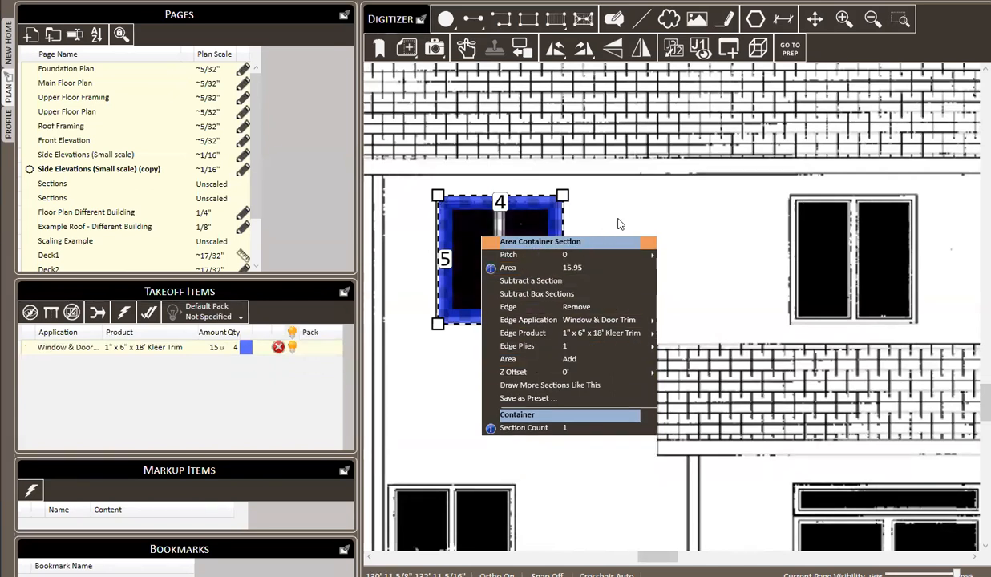
{"action": "key", "text": "Escape"}
{"action": "left_click", "coordinate": [514, 250]}
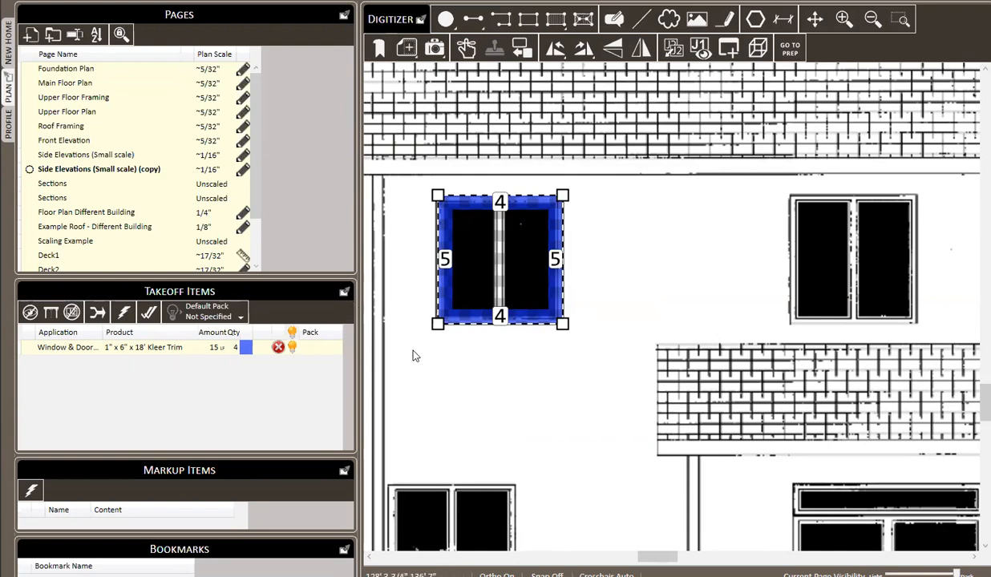
- Save the trimmed window section as a preset named Window Trim
{"action": "right_click", "coordinate": [499, 244]}
{"action": "left_click", "coordinate": [569, 397]}
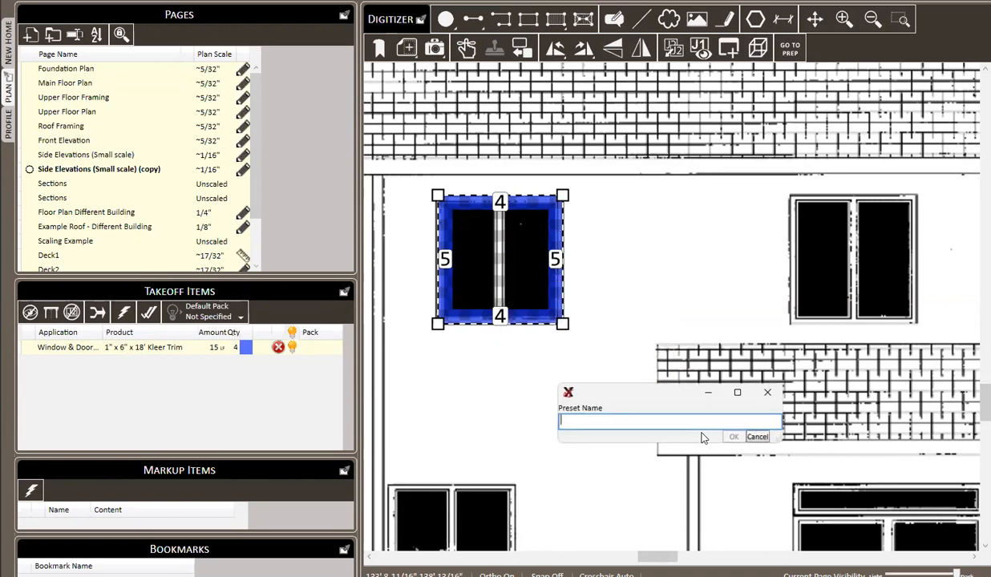
{"action": "type", "text": "Window Trim"}
{"action": "key", "text": "Return"}
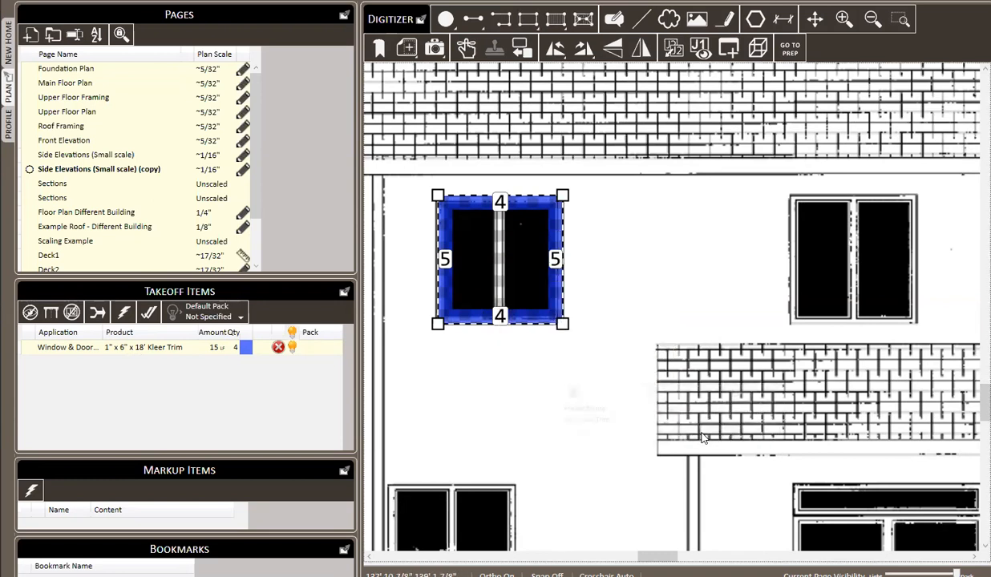
- Delete the trim section from the upper-left window
{"action": "scroll", "coordinate": [530, 272], "scroll_direction": "down", "scroll_amount": 1}
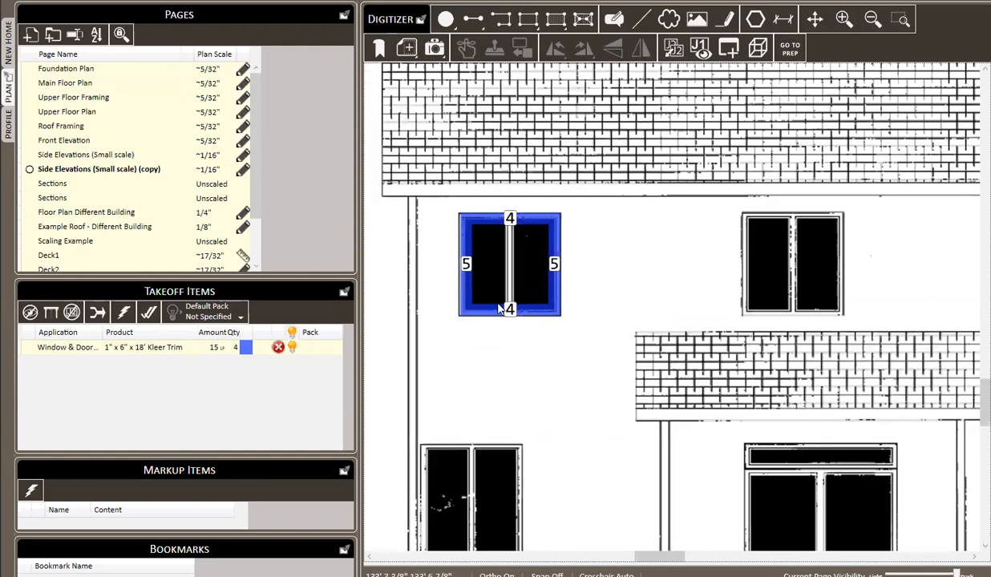
{"action": "scroll", "coordinate": [513, 262], "scroll_direction": "down", "scroll_amount": 1}
{"action": "left_click", "coordinate": [506, 267]}
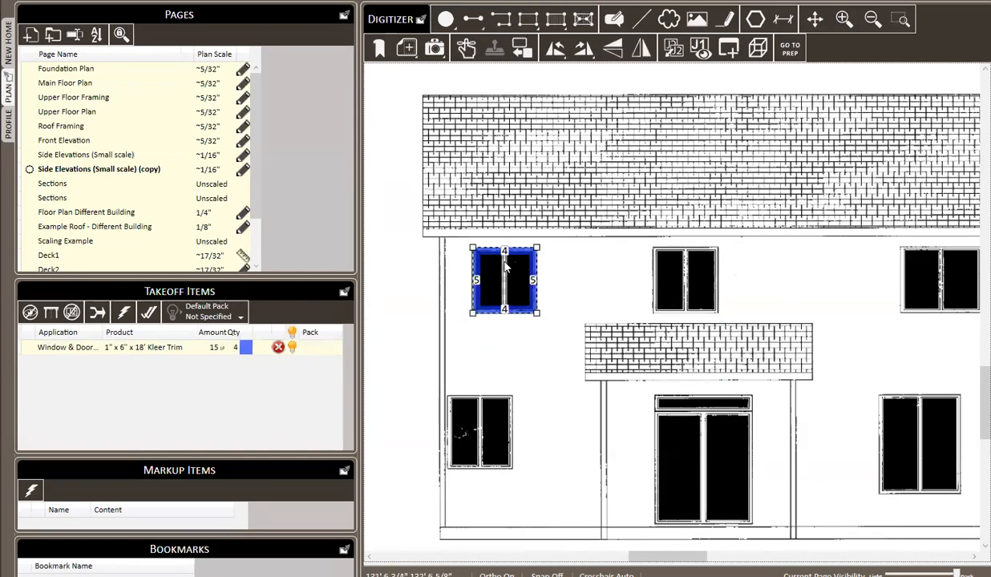
{"action": "key", "text": "Delete"}
{"action": "left_click", "coordinate": [925, 494]}
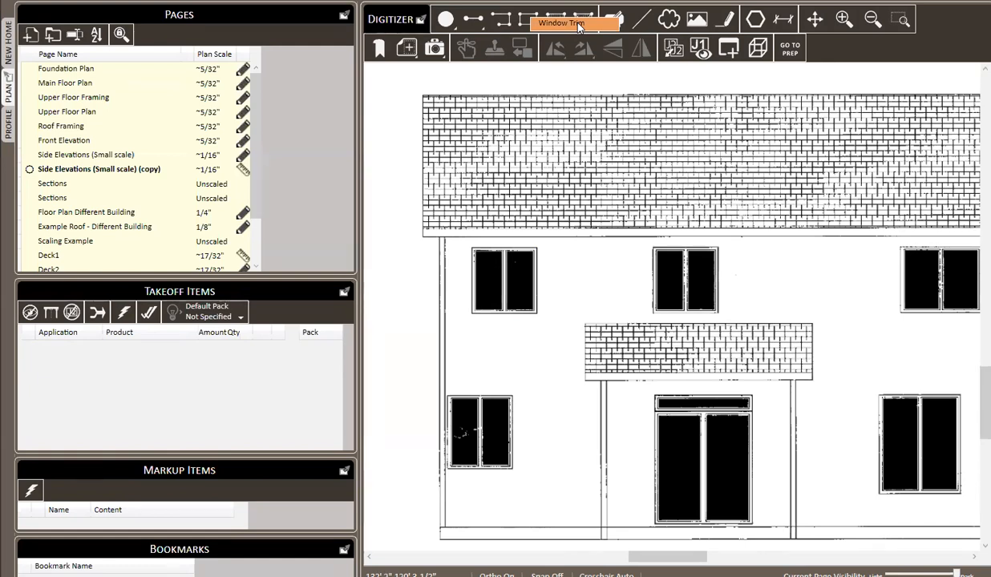
- Using the Window Trim preset, draw rectangles around the upper-left and upper-middle windows of the rear elevation
{"action": "left_click", "coordinate": [527, 19]}
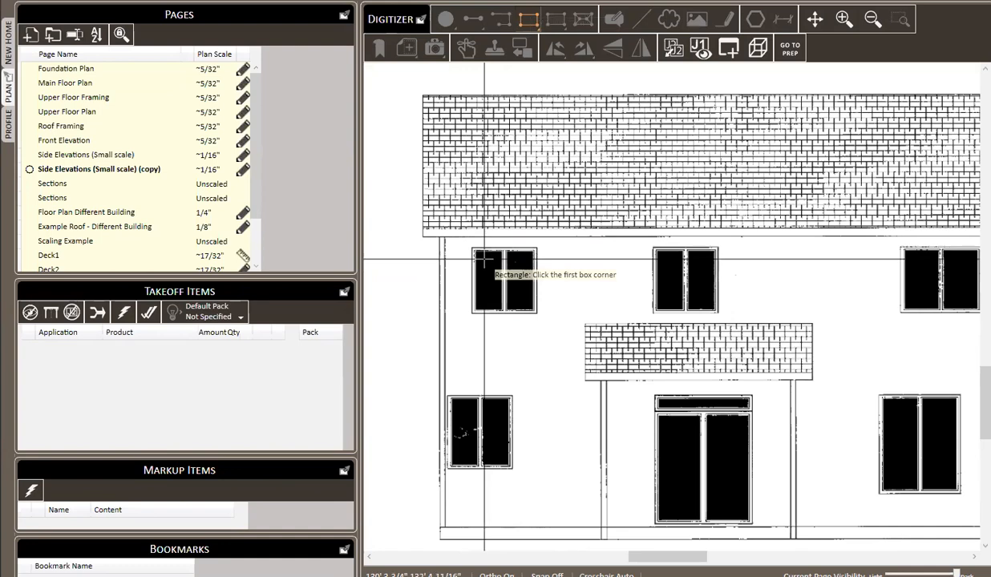
{"action": "scroll", "coordinate": [495, 263], "scroll_direction": "up", "scroll_amount": 2}
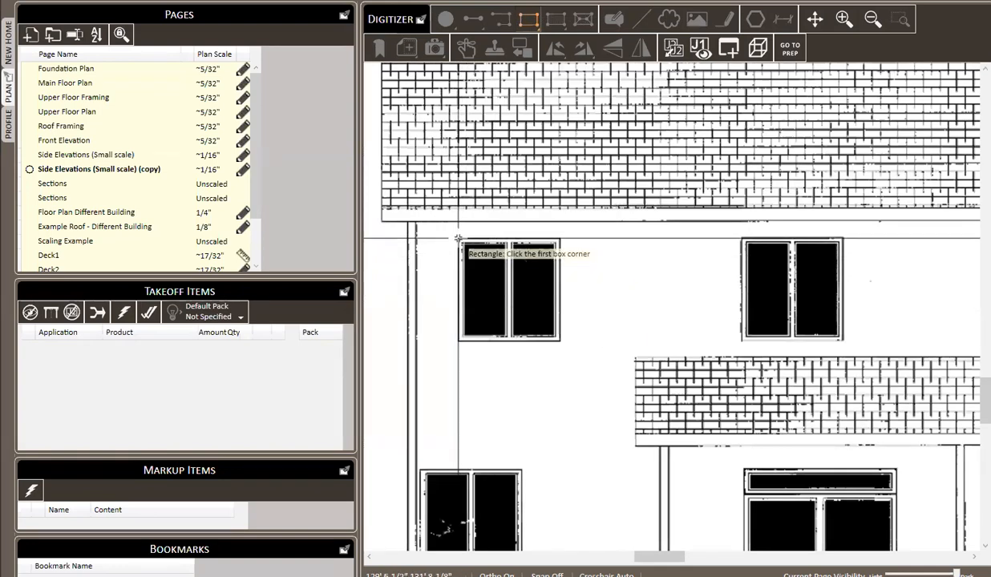
{"action": "left_click", "coordinate": [457, 238]}
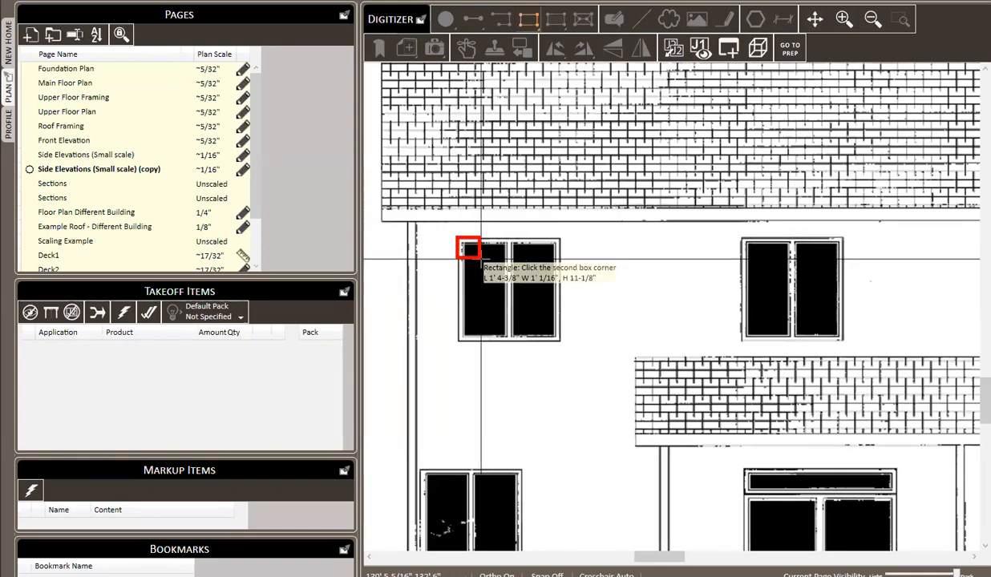
{"action": "left_click", "coordinate": [561, 342]}
{"action": "left_click_drag", "start_coordinate": [713, 315], "coordinate": [509, 289]}
{"action": "left_click", "coordinate": [513, 207]}
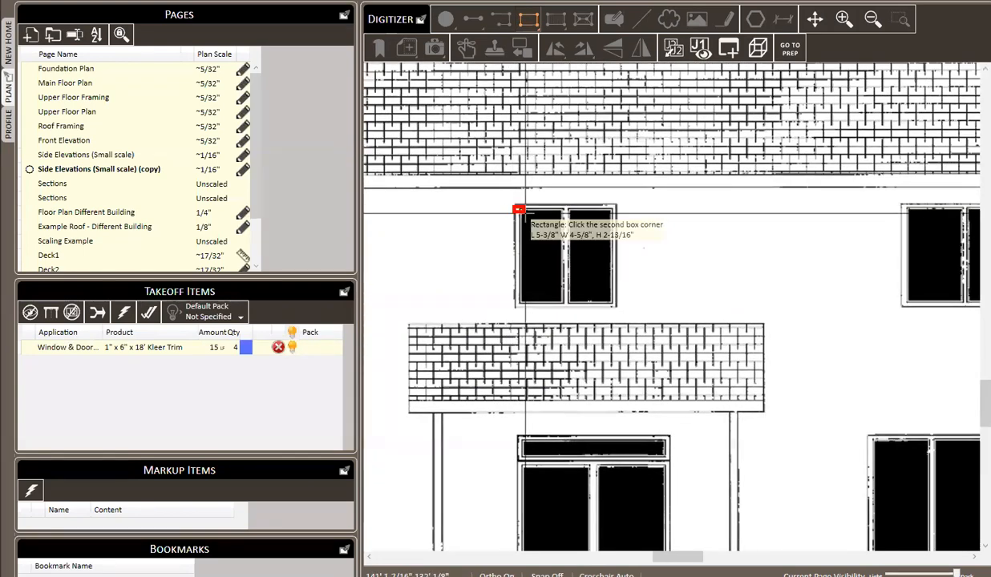
{"action": "left_click", "coordinate": [616, 307]}
- Draw Window Trim rectangles around the upper-right and lower-right windows, and end the rectangle drawing
{"action": "left_click_drag", "start_coordinate": [803, 278], "coordinate": [454, 269]}
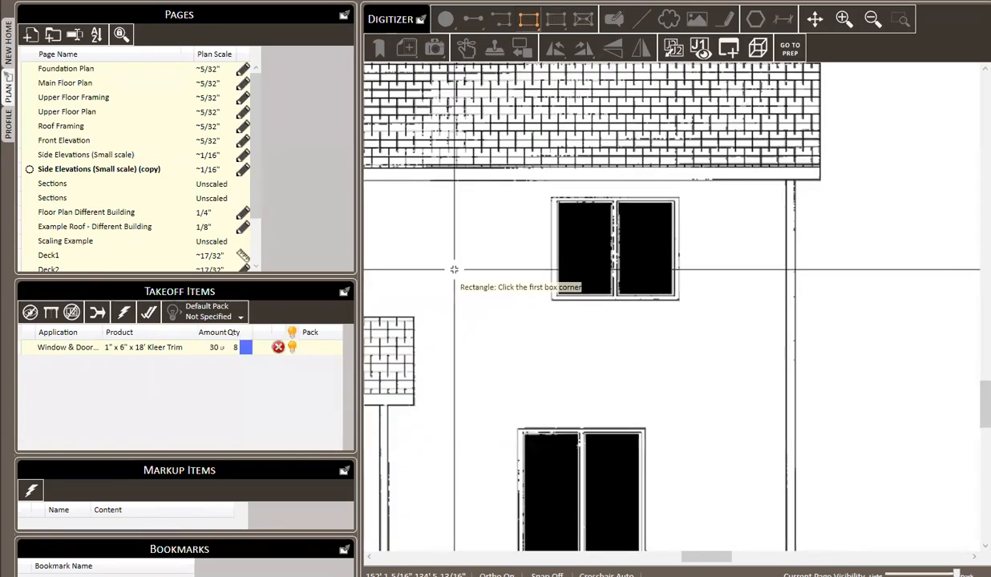
{"action": "left_click", "coordinate": [551, 198]}
{"action": "left_click", "coordinate": [680, 304]}
{"action": "scroll", "coordinate": [714, 239], "scroll_direction": "down", "scroll_amount": 2}
{"action": "scroll", "coordinate": [604, 243], "scroll_direction": "up", "scroll_amount": 2}
{"action": "left_click", "coordinate": [658, 252]}
{"action": "left_click", "coordinate": [790, 409]}
{"action": "scroll", "coordinate": [790, 409], "scroll_direction": "down", "scroll_amount": 2}
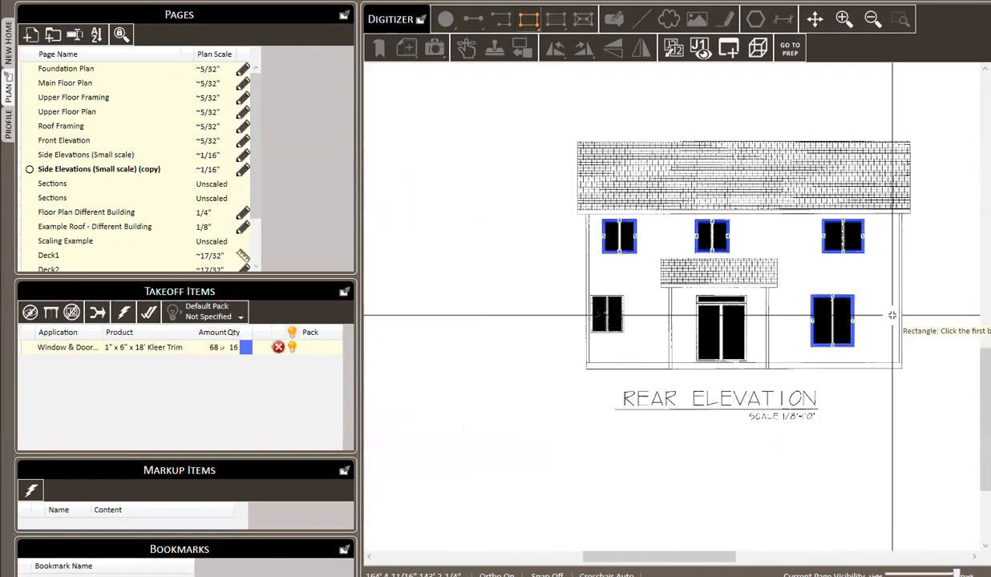
{"action": "key", "text": "Escape"}
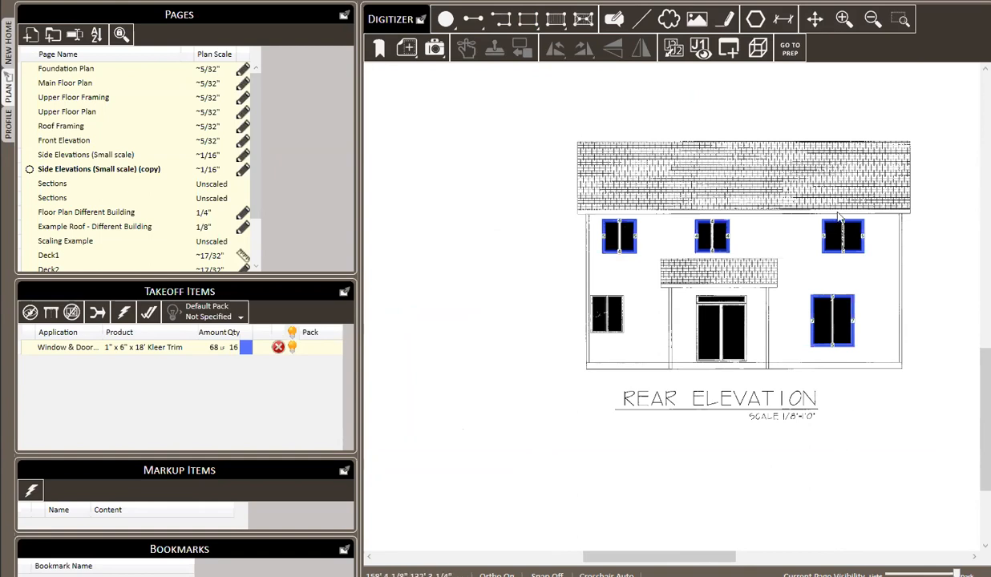
- Open the Floor Plan Different Building page at its main floor framing
{"action": "scroll", "coordinate": [829, 158], "scroll_direction": "up", "scroll_amount": 3}
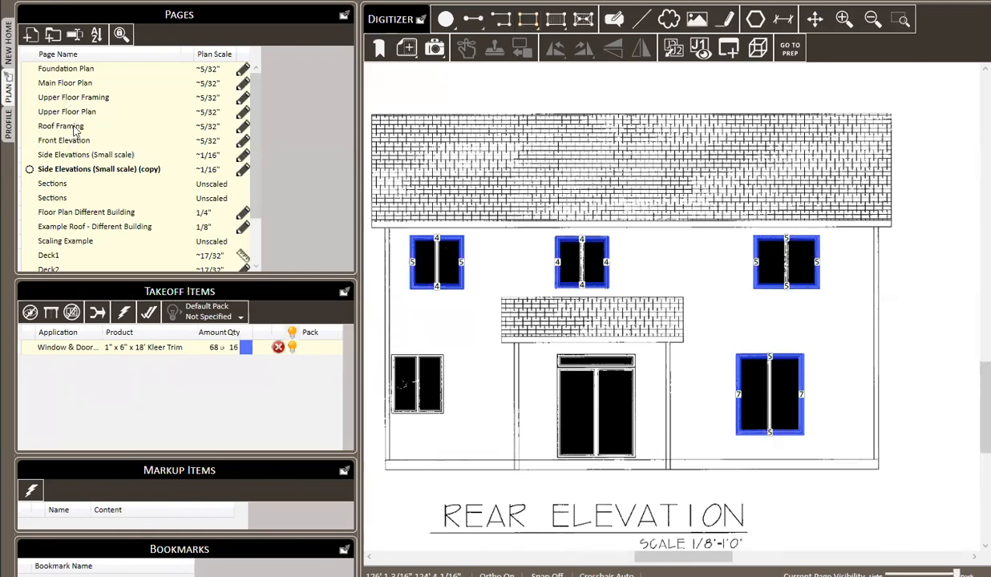
{"action": "left_click", "coordinate": [95, 218]}
{"action": "scroll", "coordinate": [535, 241], "scroll_direction": "up", "scroll_amount": 5}
{"action": "left_click_drag", "start_coordinate": [782, 323], "coordinate": [655, 263]}
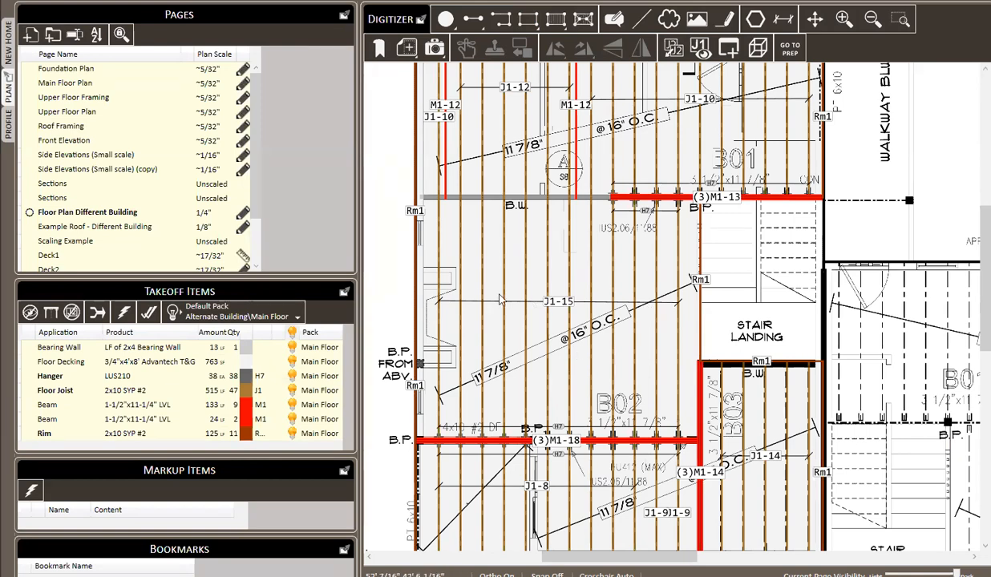
- Draw a horizontal segment about 18 LF long across the J1-15 floor joists, between the left and right rims below the bearing wall
{"action": "scroll", "coordinate": [465, 287], "scroll_direction": "up", "scroll_amount": 2}
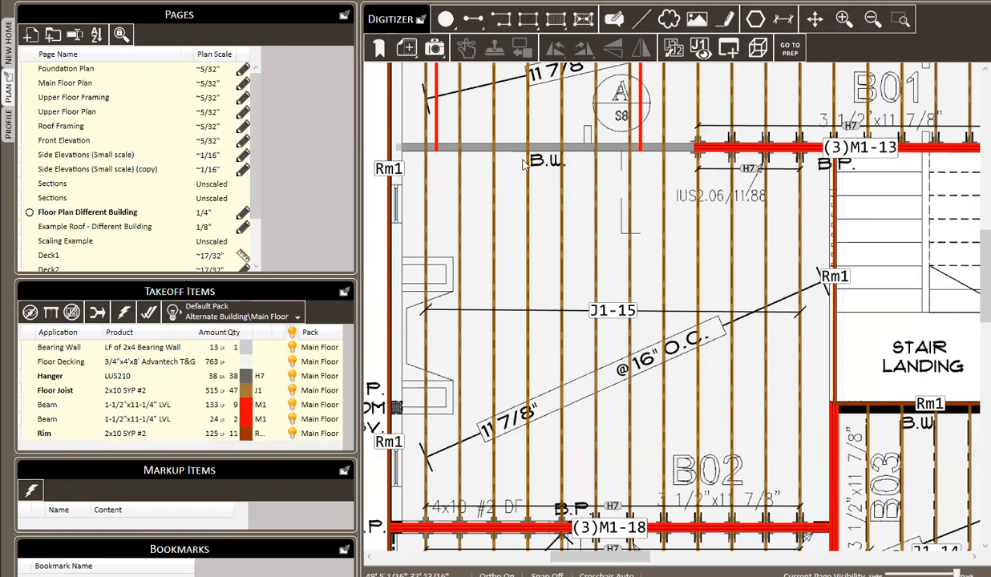
{"action": "left_click", "coordinate": [469, 19]}
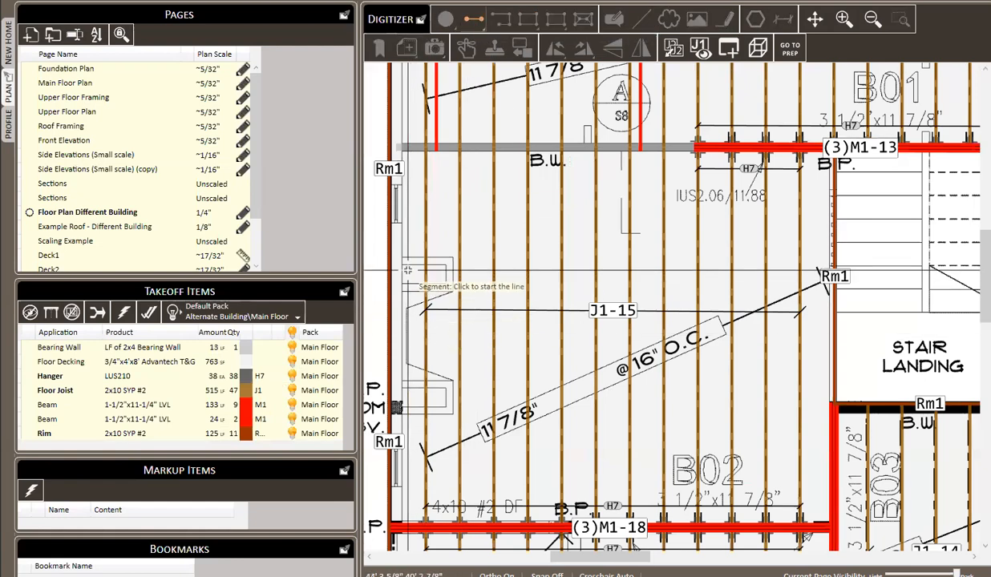
{"action": "scroll", "coordinate": [407, 268], "scroll_direction": "up", "scroll_amount": 2}
{"action": "left_click", "coordinate": [382, 248]}
{"action": "scroll", "coordinate": [393, 255], "scroll_direction": "down", "scroll_amount": 1}
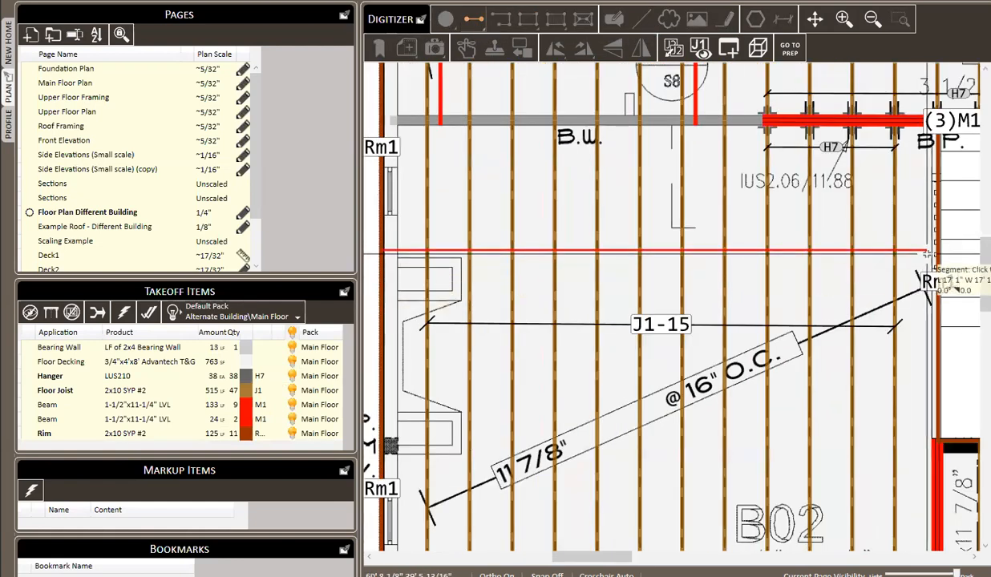
{"action": "scroll", "coordinate": [926, 252], "scroll_direction": "up", "scroll_amount": 2}
{"action": "left_click", "coordinate": [920, 218]}
{"action": "scroll", "coordinate": [849, 263], "scroll_direction": "down", "scroll_amount": 3}
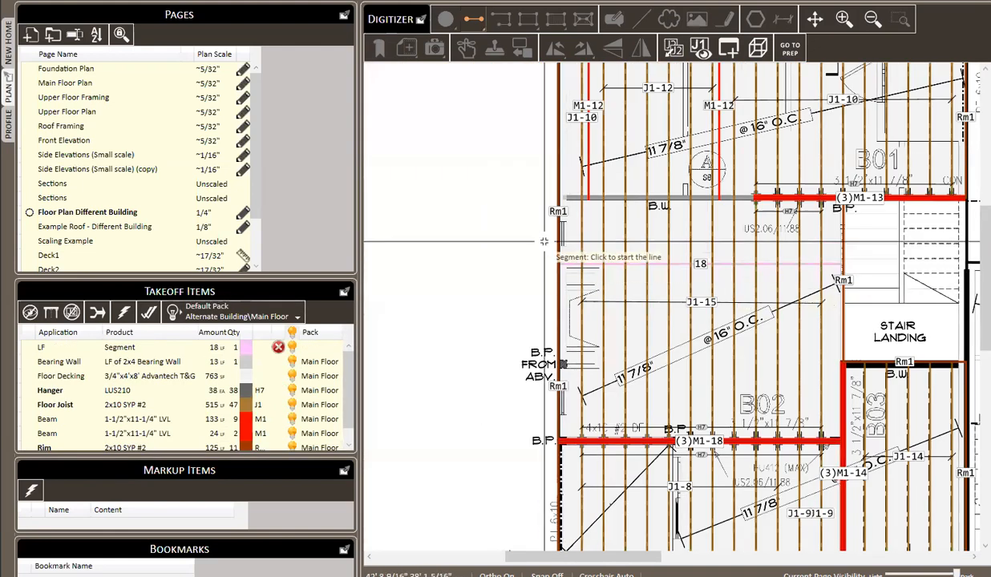
- Change the application of the horizontal segment across the J1-15 floor joists to Bracing
{"action": "scroll", "coordinate": [726, 265], "scroll_direction": "up", "scroll_amount": 2}
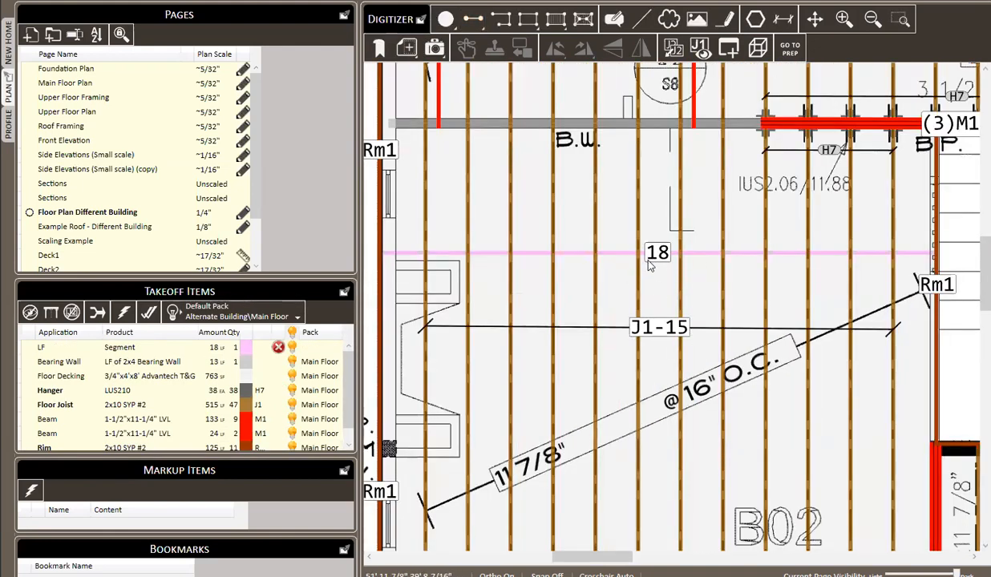
{"action": "left_click", "coordinate": [651, 254]}
{"action": "right_click", "coordinate": [651, 254]}
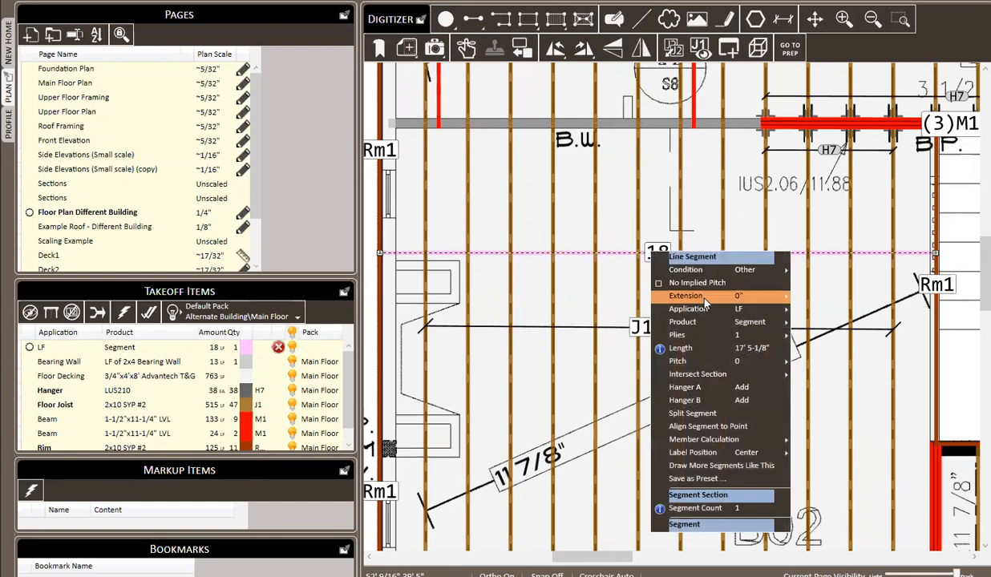
{"action": "mouse_move", "coordinate": [689, 309]}
{"action": "scroll", "coordinate": [875, 441], "scroll_direction": "down", "scroll_amount": 3}
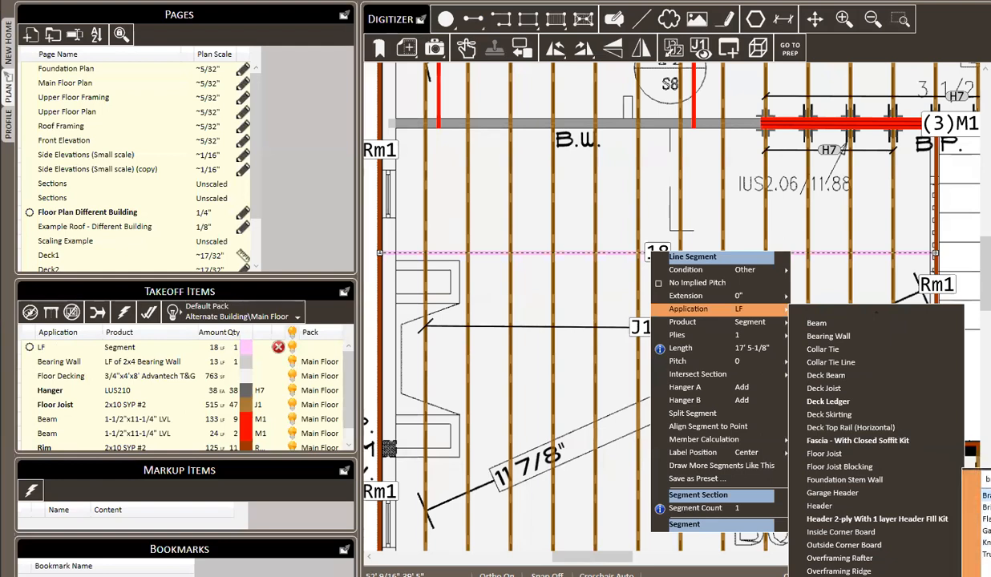
{"action": "left_click", "coordinate": [986, 496]}
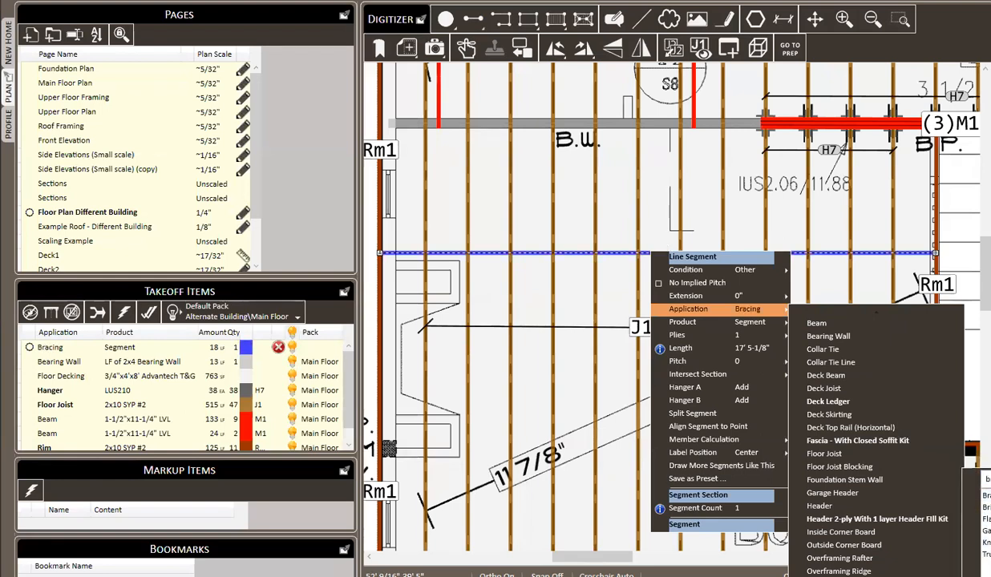
{"action": "left_click", "coordinate": [552, 189]}
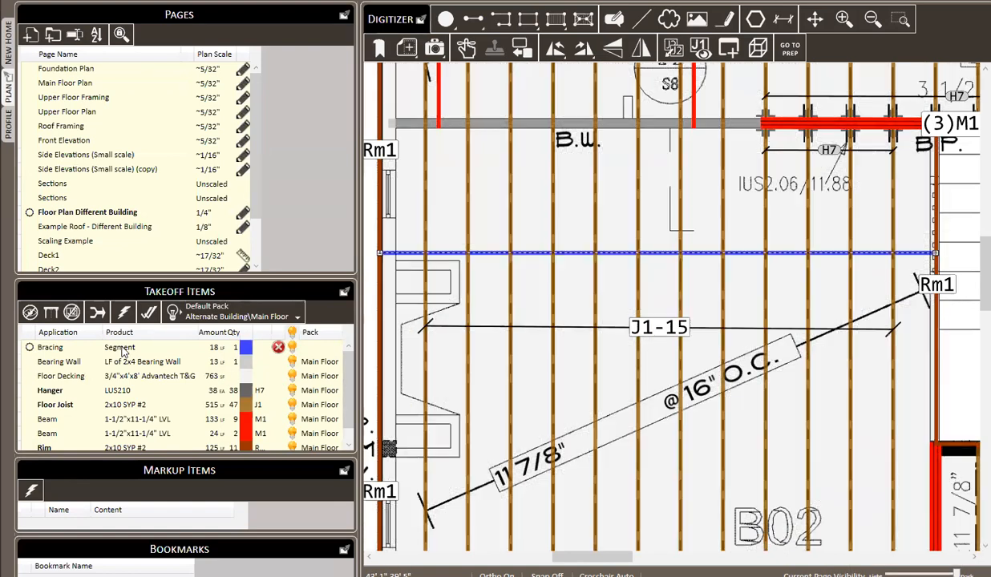
- Rename the Bracing takeoff item's application to X-Bracing
{"action": "left_click", "coordinate": [121, 345]}
{"action": "right_click", "coordinate": [103, 346]}
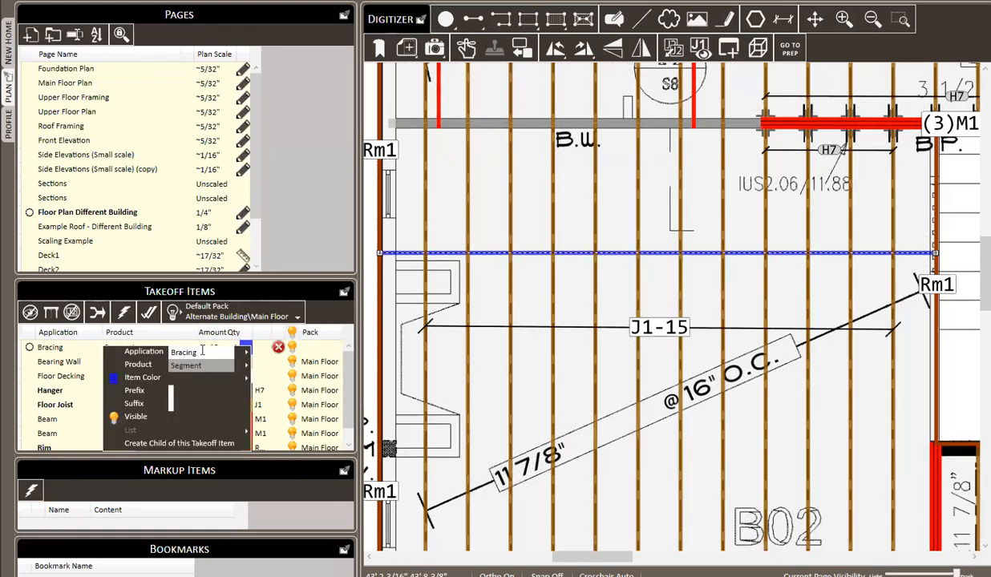
{"action": "mouse_move", "coordinate": [184, 352]}
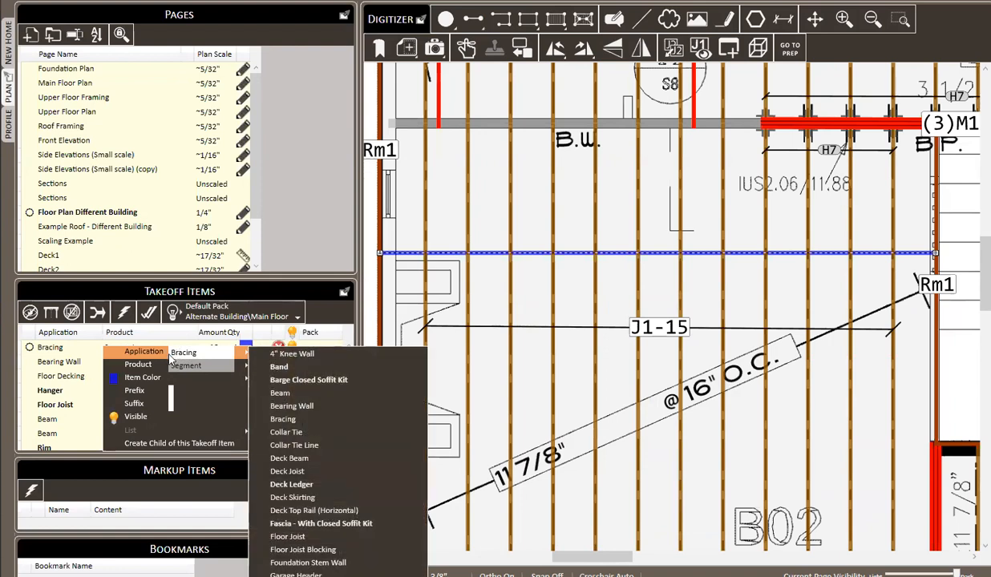
{"action": "left_click", "coordinate": [172, 355]}
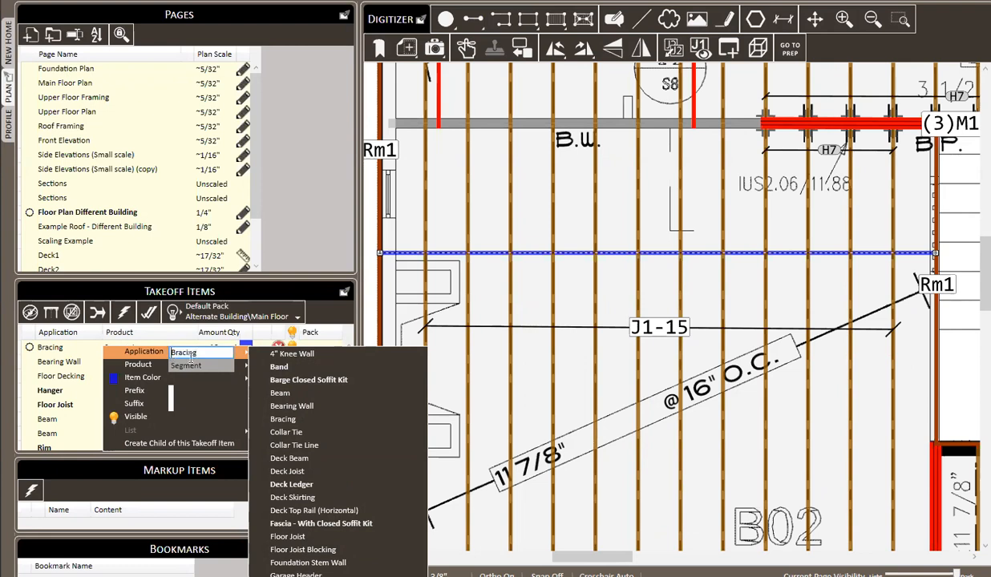
{"action": "type", "text": "X-"}
{"action": "left_click", "coordinate": [371, 236]}
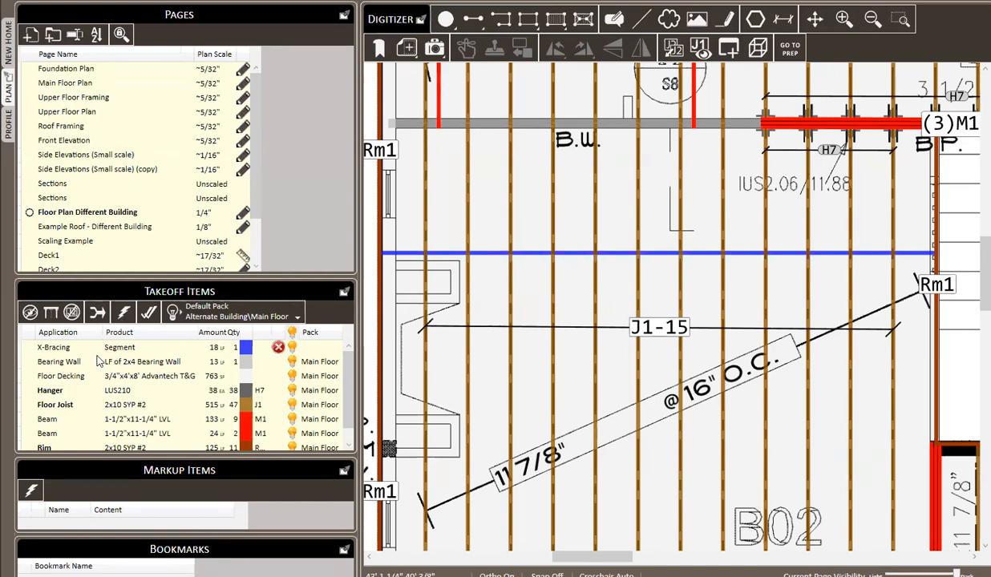
- Set the product of the X-Bracing takeoff item to 1x4 DF #2
{"action": "right_click", "coordinate": [133, 350]}
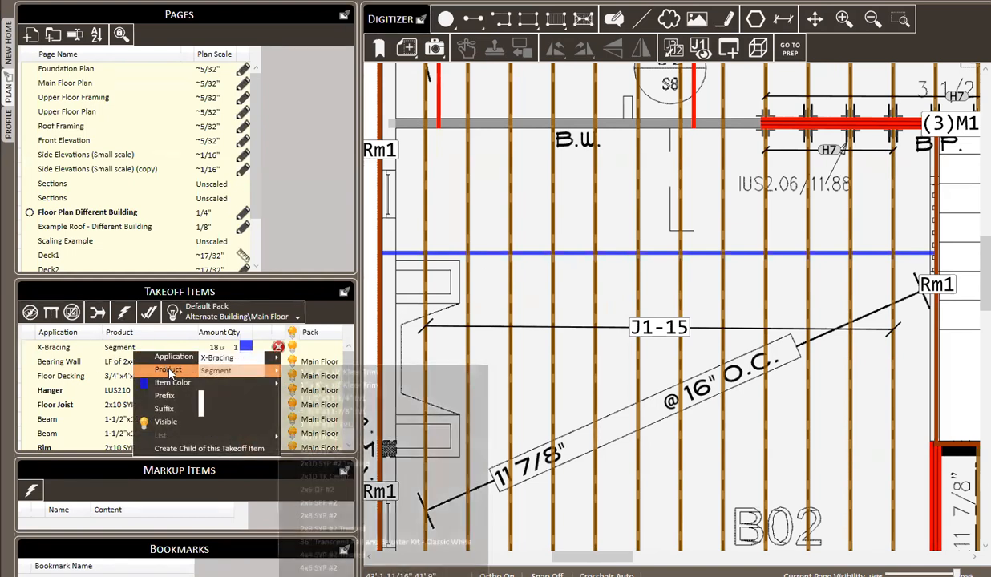
{"action": "left_click", "coordinate": [169, 369]}
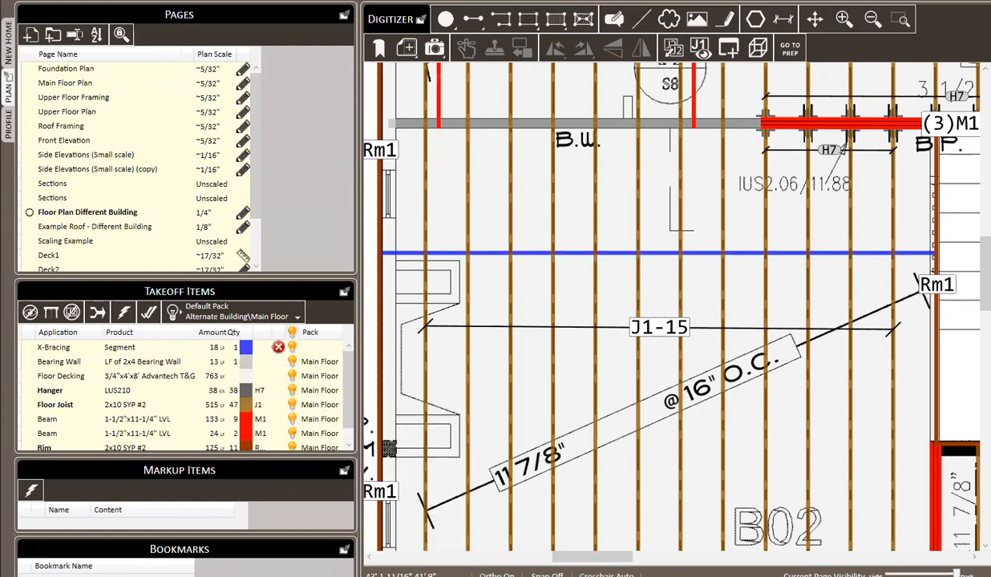
{"action": "left_click", "coordinate": [507, 341]}
{"action": "left_click", "coordinate": [506, 340]}
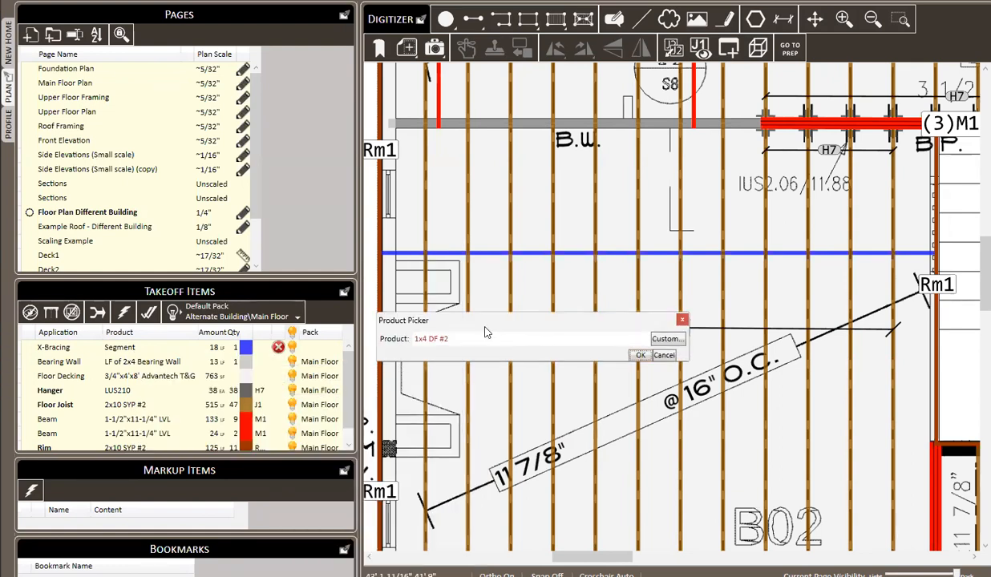
{"action": "left_click", "coordinate": [640, 355]}
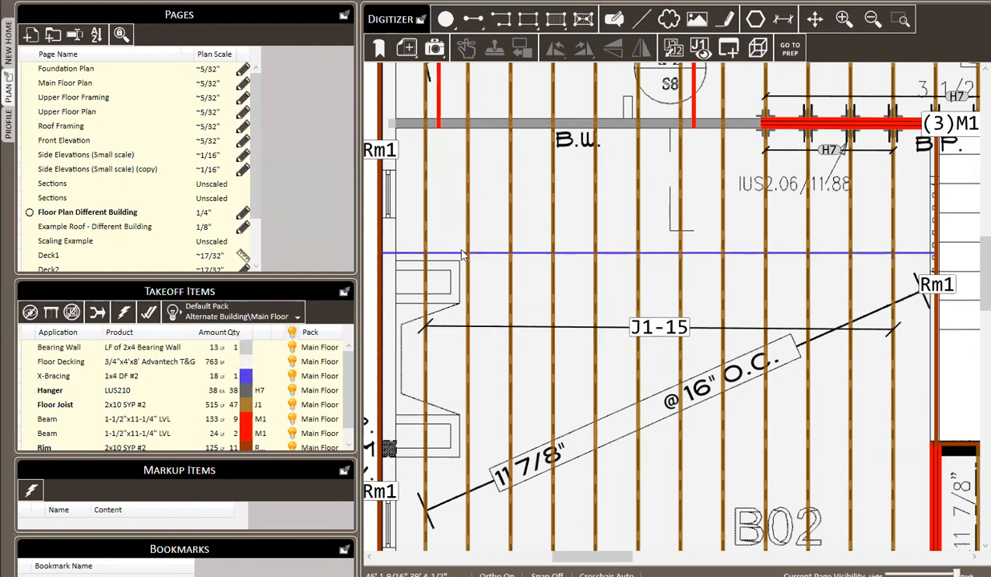
- Set the X-Bracing segment to 2 plies and deselect it
{"action": "scroll", "coordinate": [449, 260], "scroll_direction": "up", "scroll_amount": 2}
{"action": "left_click", "coordinate": [439, 248]}
{"action": "right_click", "coordinate": [440, 248]}
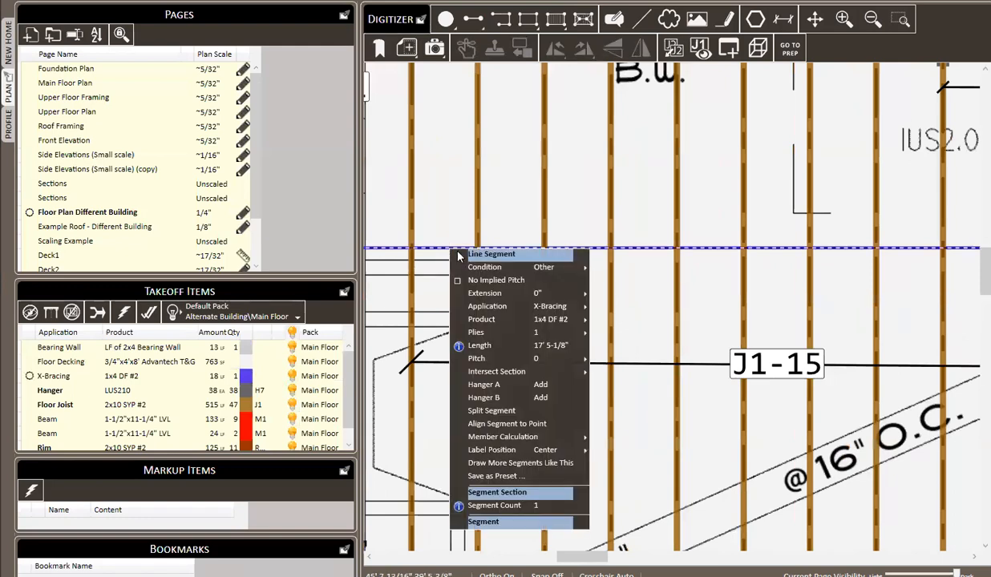
{"action": "mouse_move", "coordinate": [497, 343]}
{"action": "left_click", "coordinate": [607, 347]}
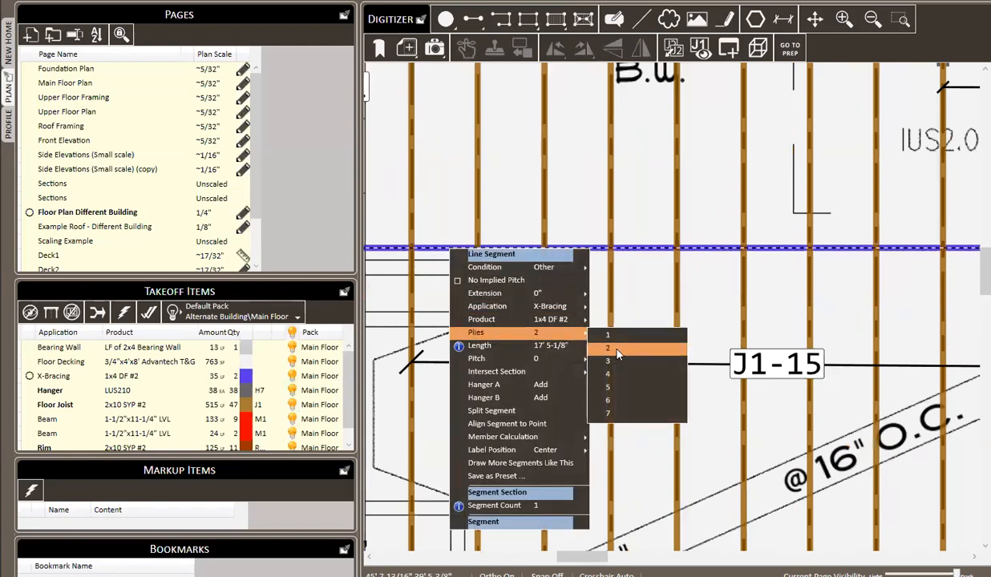
{"action": "left_click", "coordinate": [519, 188]}
{"action": "scroll", "coordinate": [620, 265], "scroll_direction": "down", "scroll_amount": 3}
{"action": "left_click", "coordinate": [447, 239]}
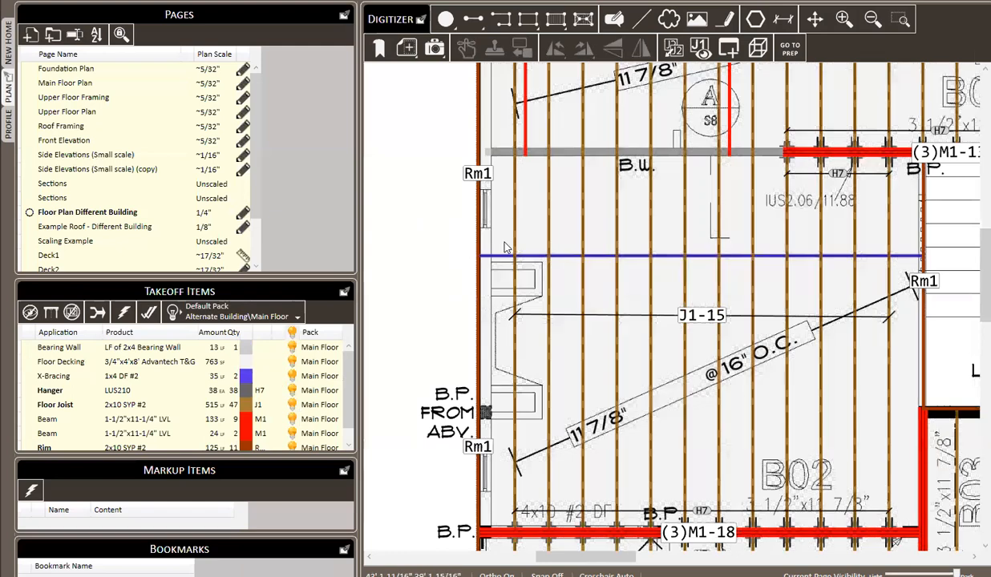
- Set the X-Bracing segment's pitch to 10
{"action": "scroll", "coordinate": [581, 242], "scroll_direction": "up", "scroll_amount": 3}
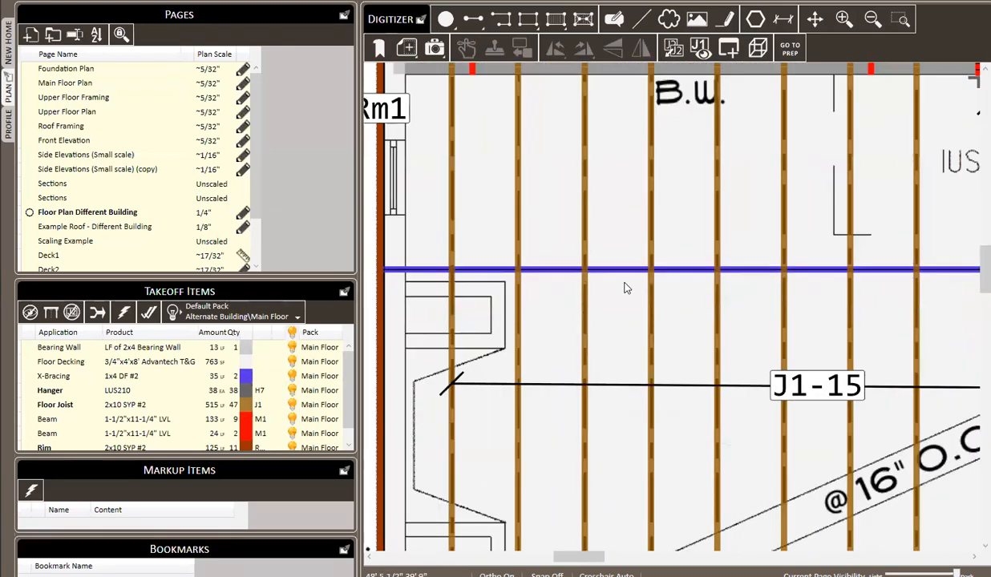
{"action": "left_click", "coordinate": [553, 272]}
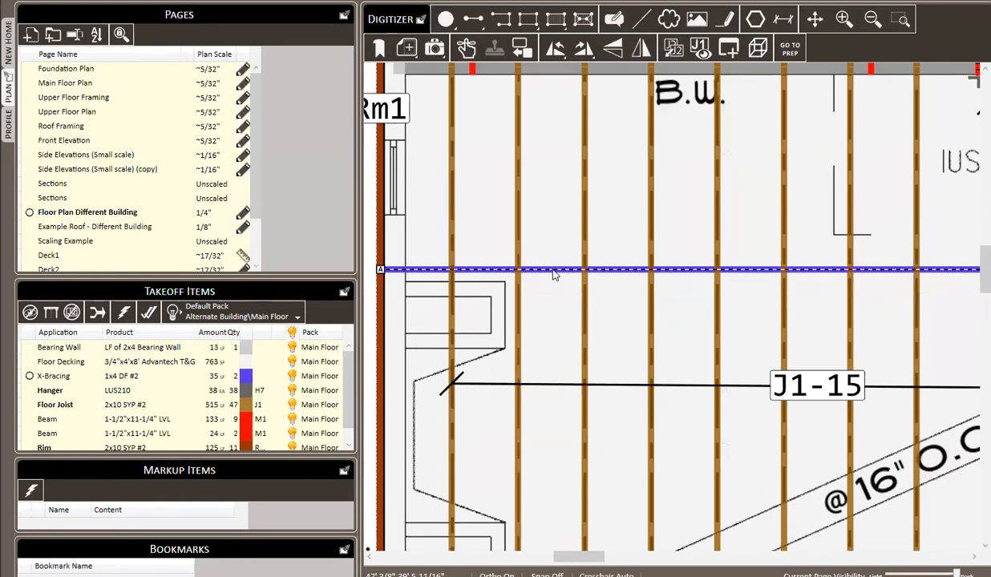
{"action": "right_click", "coordinate": [553, 274]}
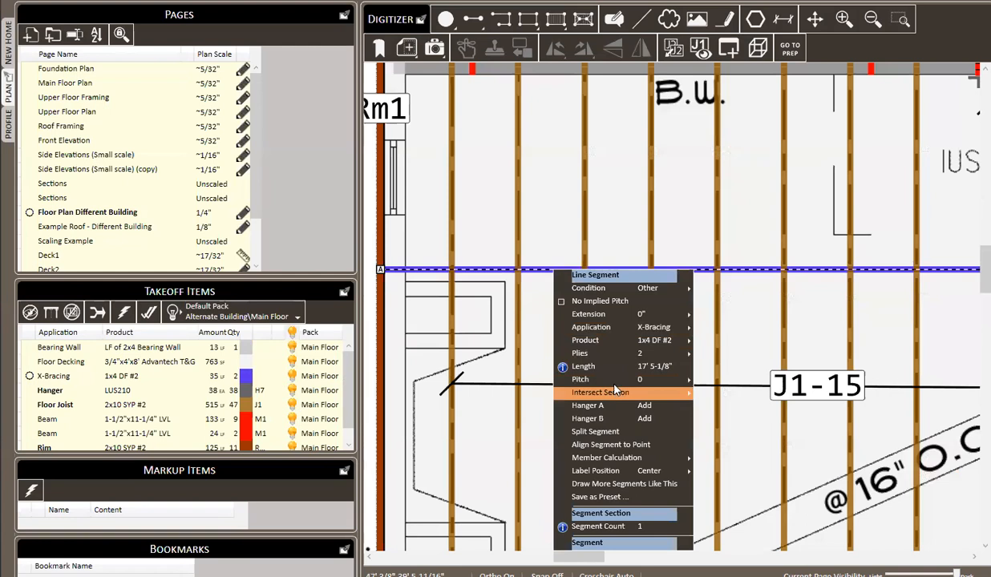
{"action": "mouse_move", "coordinate": [594, 376]}
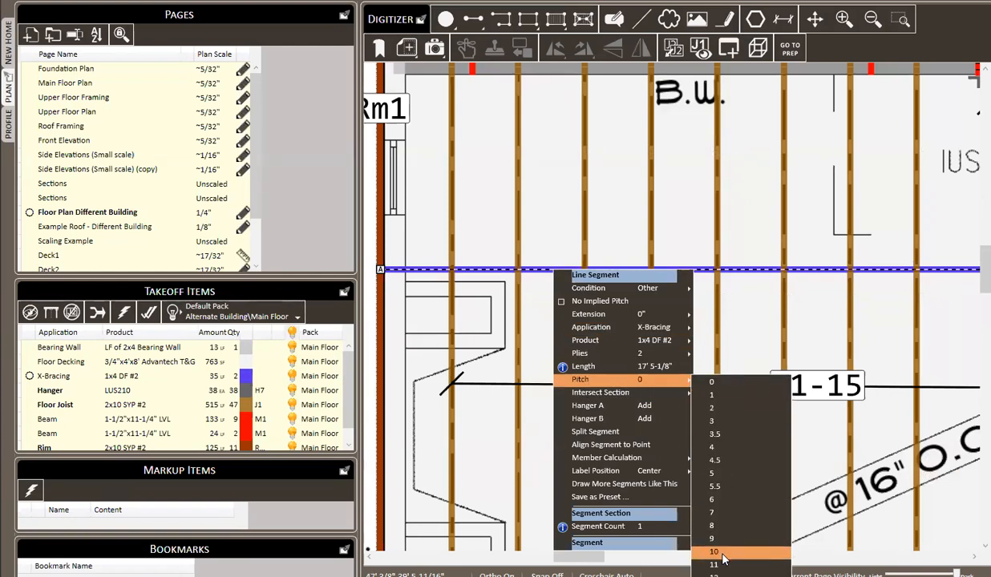
{"action": "left_click", "coordinate": [713, 551]}
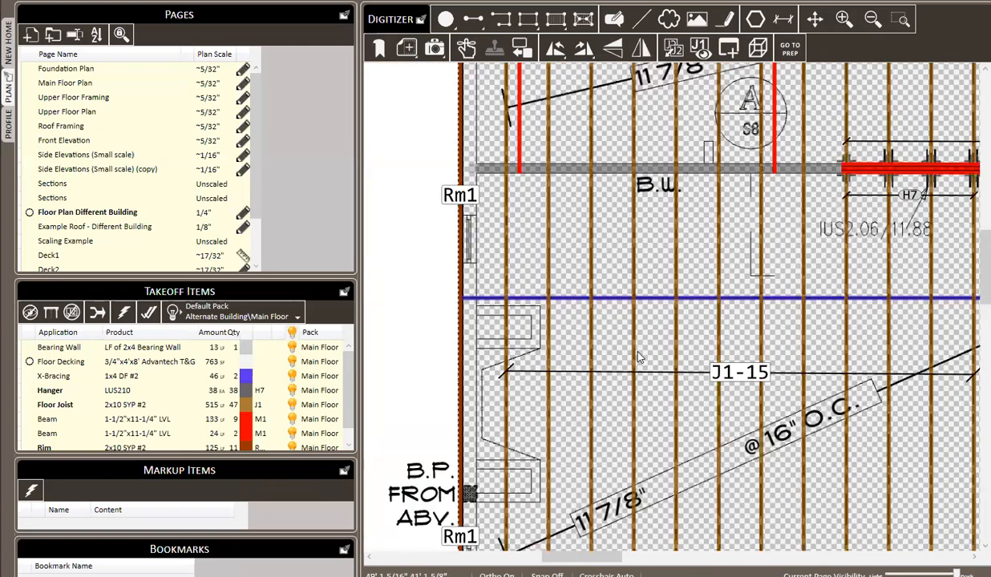
{"action": "scroll", "coordinate": [639, 359], "scroll_direction": "up", "scroll_amount": 1}
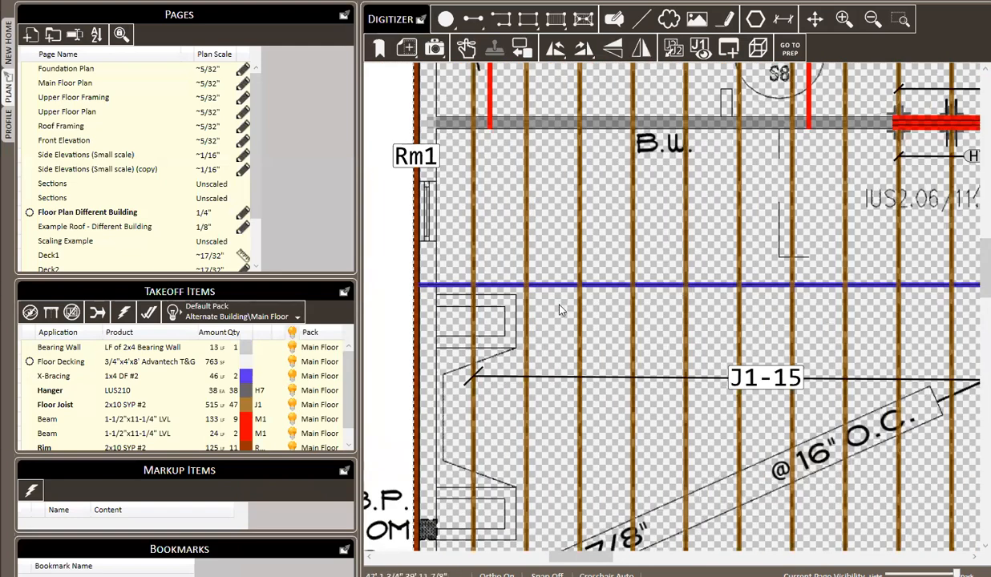
- Save the X-Bracing segment as a preset named Xbracing
{"action": "left_click", "coordinate": [444, 285]}
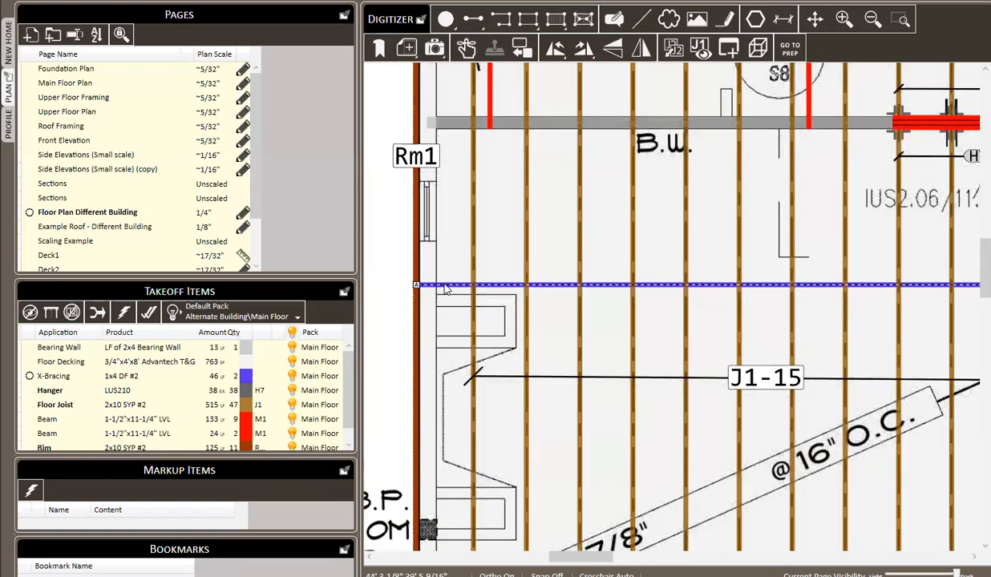
{"action": "right_click", "coordinate": [445, 289]}
{"action": "left_click", "coordinate": [513, 525]}
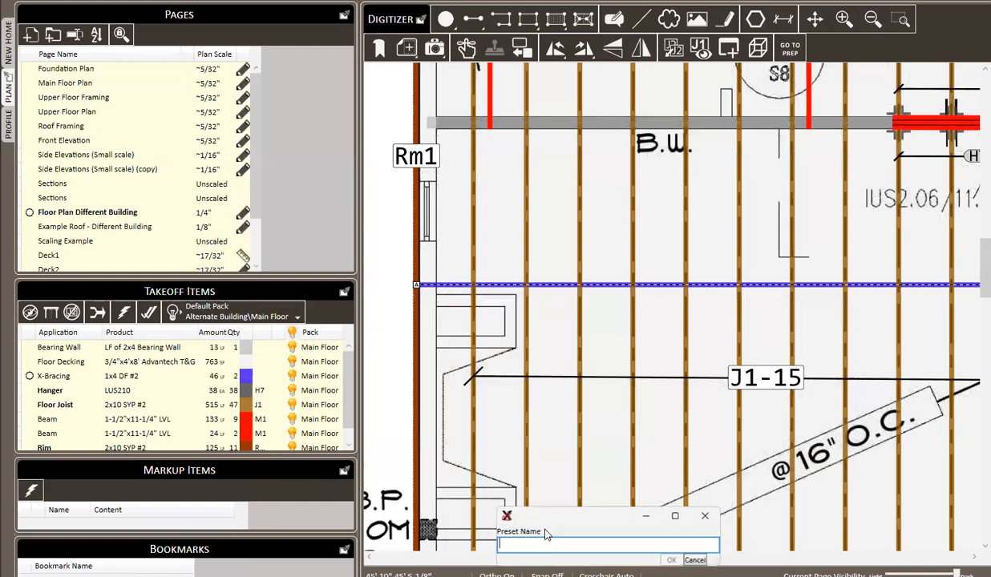
{"action": "type", "text": "X"}
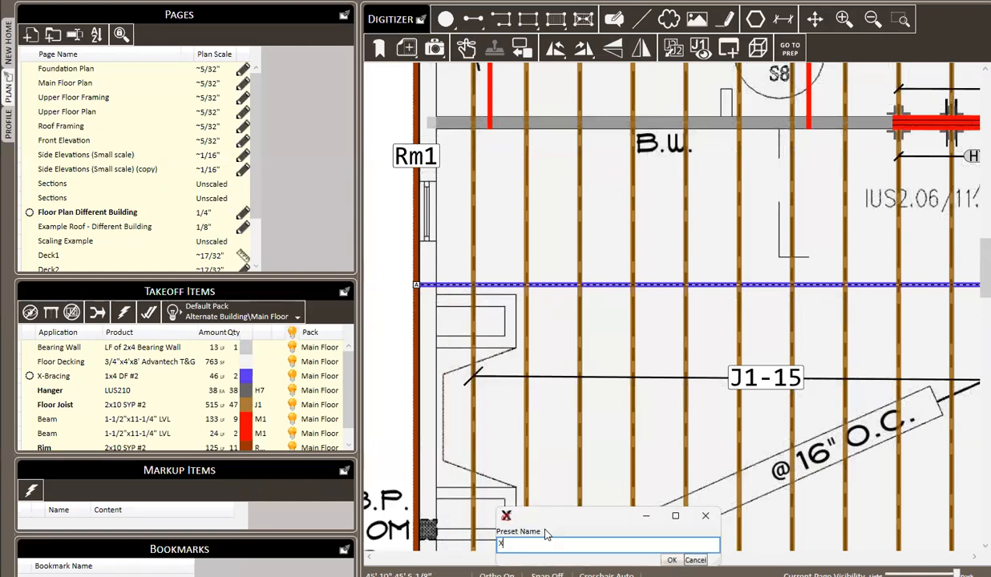
{"action": "type", "text": "bracing"}
{"action": "key", "text": "Return"}
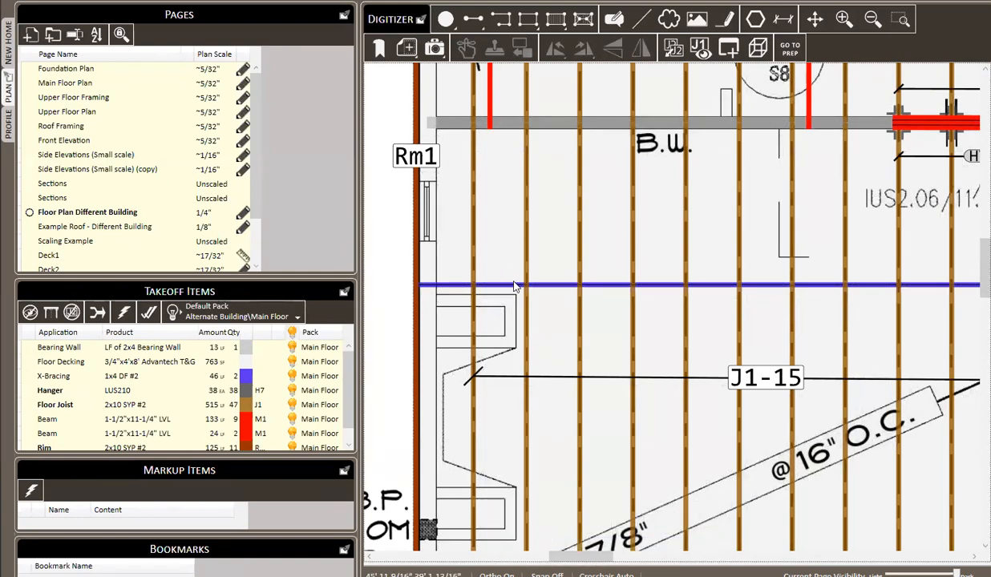
- Delete the original X-Bracing segment from the floor plan
{"action": "key", "text": "Delete"}
{"action": "scroll", "coordinate": [451, 293], "scroll_direction": "down", "scroll_amount": 4}
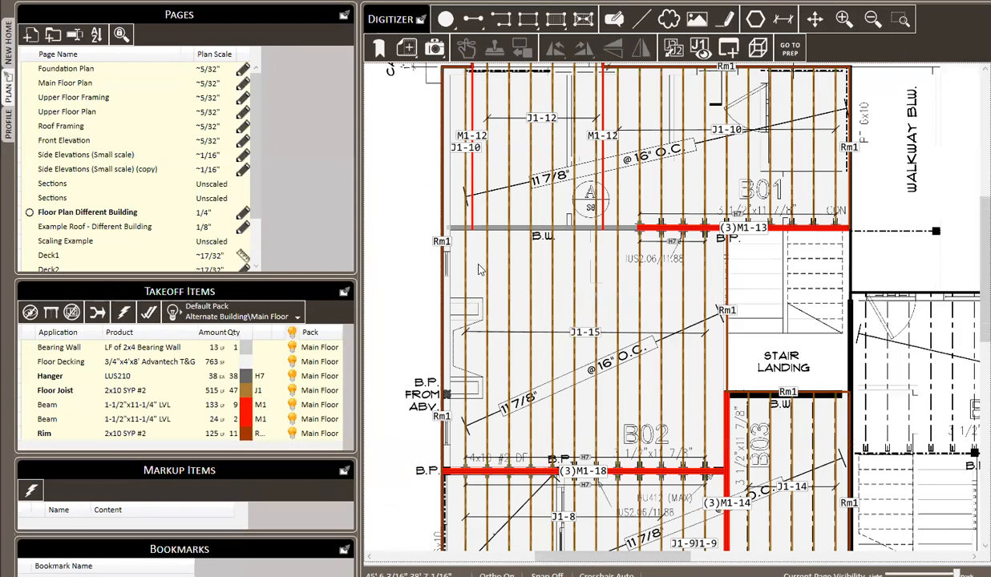
{"action": "scroll", "coordinate": [627, 255], "scroll_direction": "down", "scroll_amount": 1}
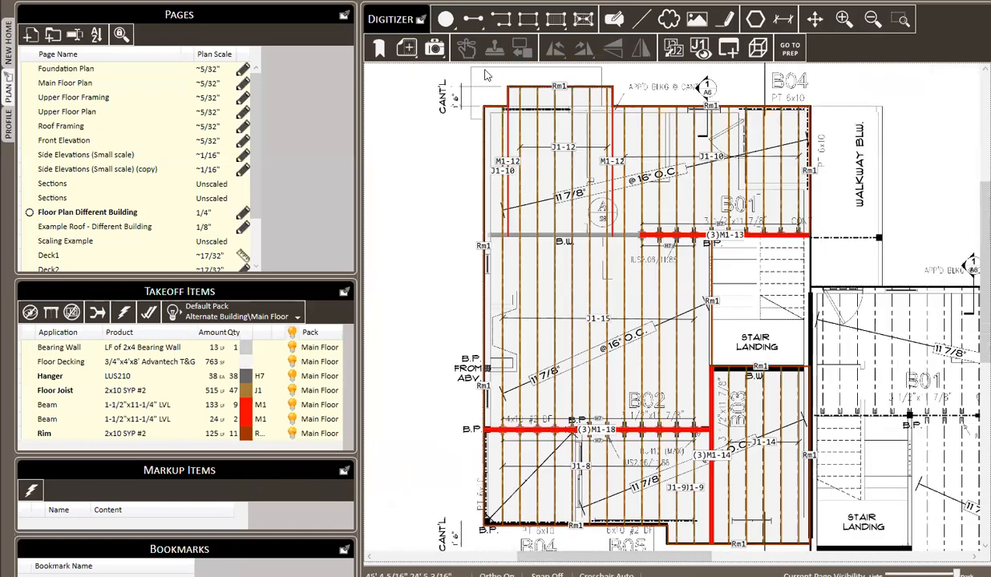
- Using the Xbracing preset, draw a horizontal segment across the J1-15 floor joists between the left and right rims, and end the segment drawing
{"action": "left_click", "coordinate": [455, 18]}
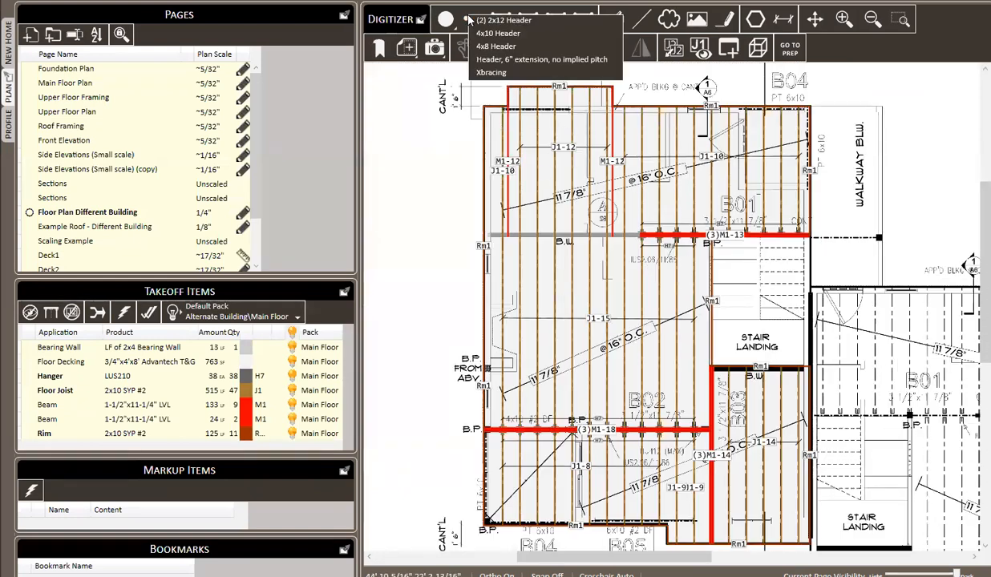
{"action": "left_click", "coordinate": [509, 75]}
{"action": "scroll", "coordinate": [519, 342], "scroll_direction": "up", "scroll_amount": 4}
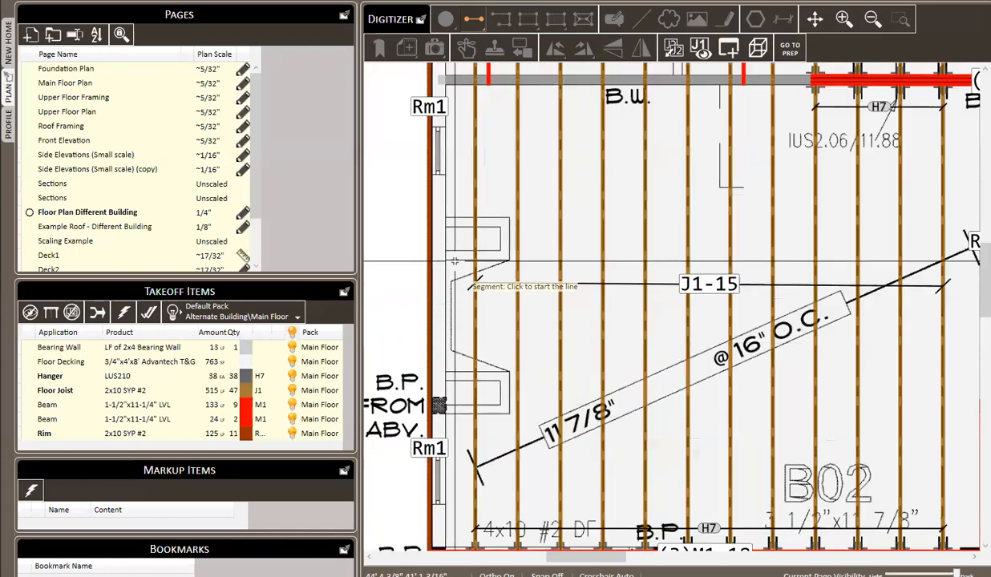
{"action": "scroll", "coordinate": [425, 233], "scroll_direction": "down", "scroll_amount": 4}
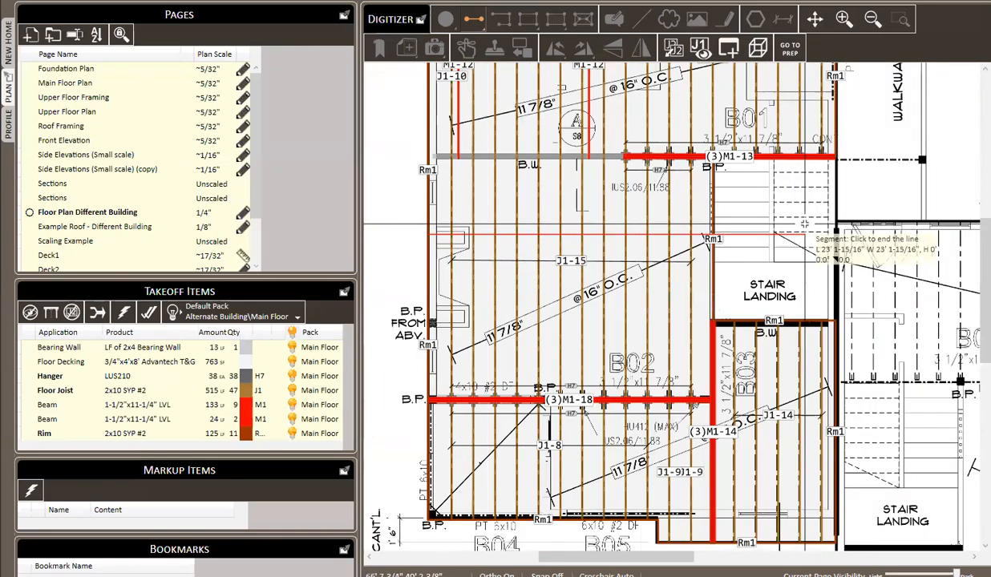
{"action": "left_click", "coordinate": [706, 235]}
{"action": "key", "text": "Escape"}
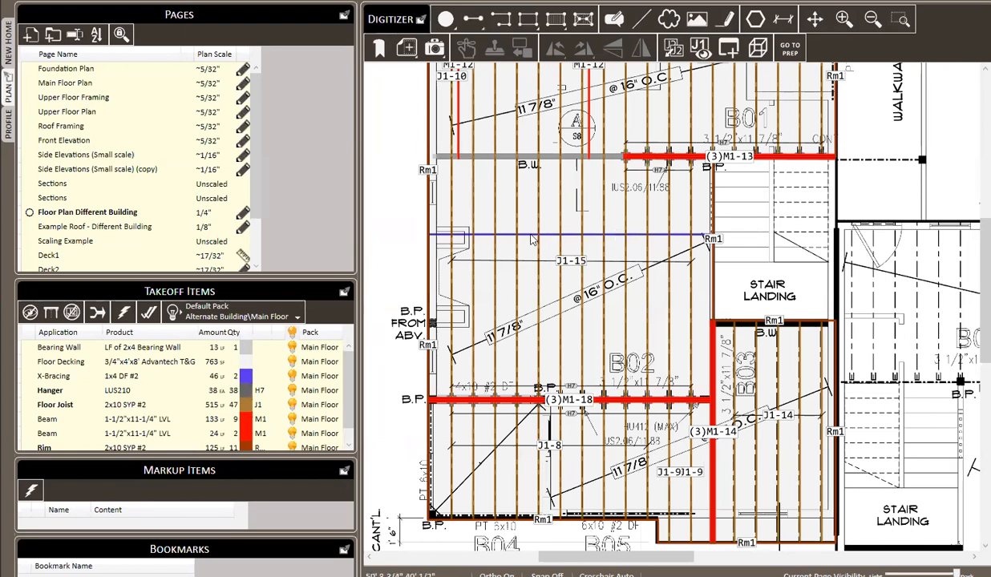
- Open the Roof Framing page and delete the upper collar tie line on the roof plan
{"action": "left_click", "coordinate": [64, 126]}
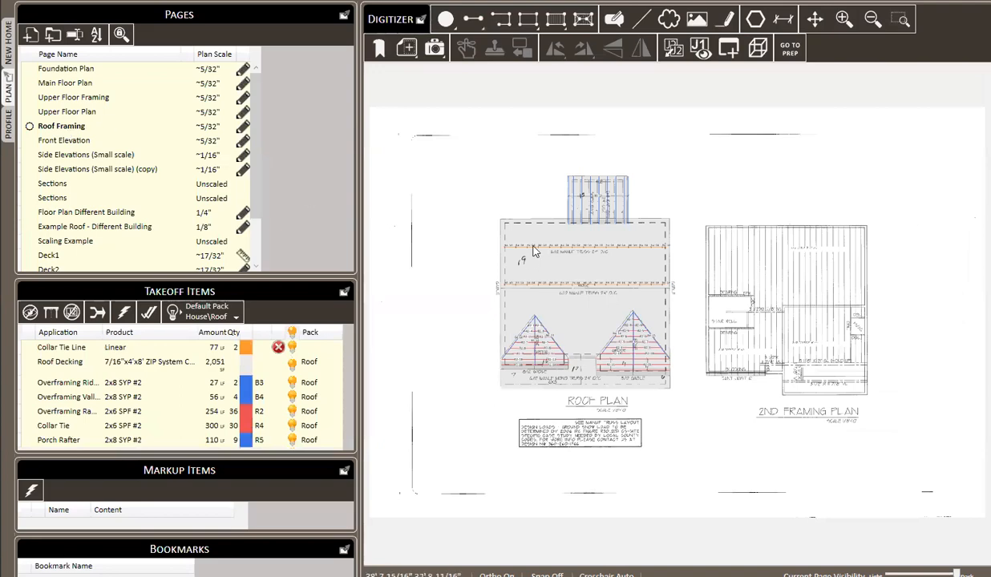
{"action": "scroll", "coordinate": [585, 233], "scroll_direction": "up", "scroll_amount": 5}
{"action": "left_click", "coordinate": [589, 217]}
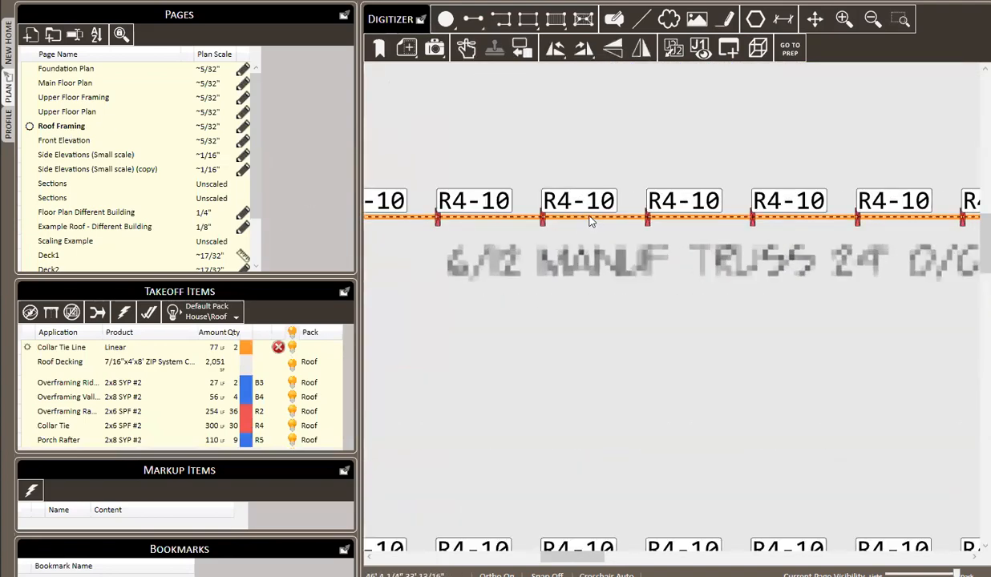
{"action": "key", "text": "Delete"}
{"action": "scroll", "coordinate": [663, 167], "scroll_direction": "down", "scroll_amount": 5}
{"action": "scroll", "coordinate": [630, 282], "scroll_direction": "up", "scroll_amount": 2}
{"action": "scroll", "coordinate": [631, 295], "scroll_direction": "up", "scroll_amount": 2}
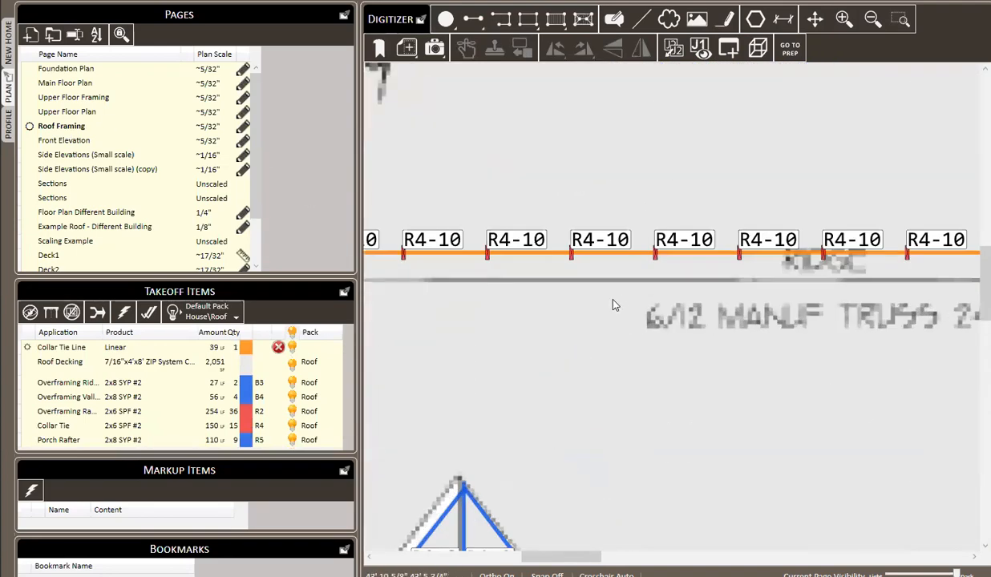
- Examine the count spacing, use, application, product and length settings of the remaining collar tie line on the roof plan
{"action": "left_click_drag", "start_coordinate": [535, 308], "coordinate": [674, 286]}
{"action": "scroll", "coordinate": [424, 280], "scroll_direction": "down", "scroll_amount": 1}
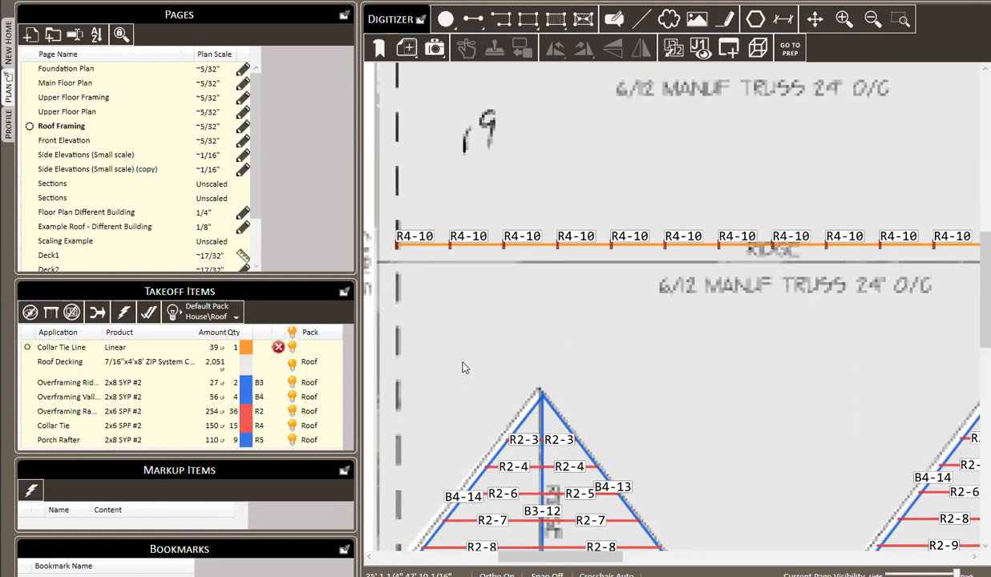
{"action": "scroll", "coordinate": [686, 115], "scroll_direction": "down", "scroll_amount": 2}
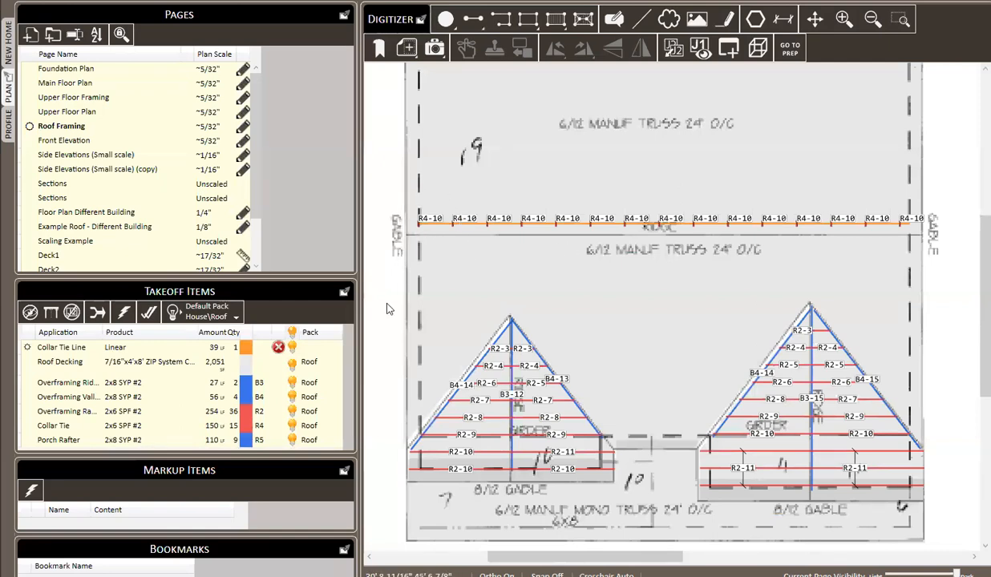
{"action": "scroll", "coordinate": [387, 310], "scroll_direction": "up", "scroll_amount": 3}
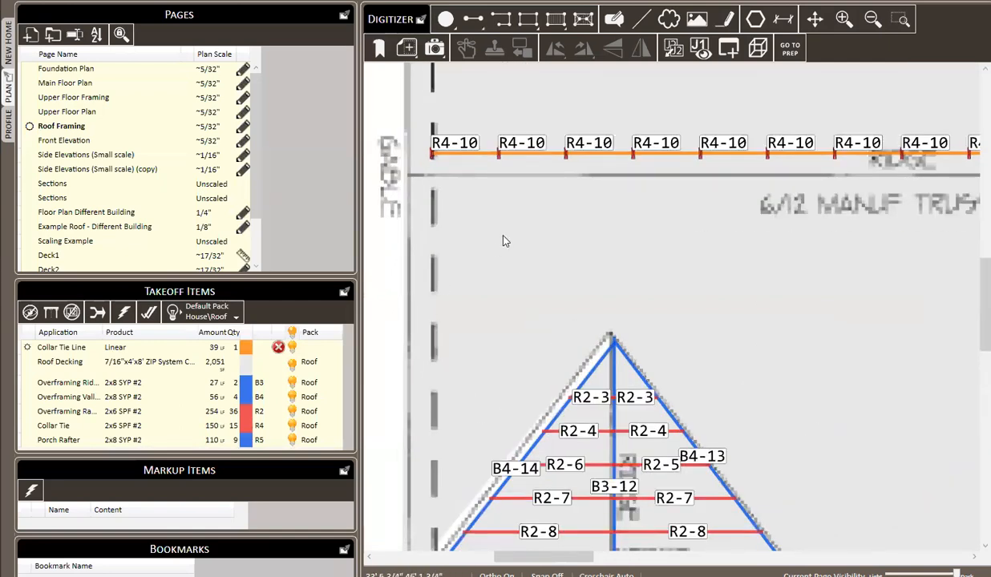
{"action": "scroll", "coordinate": [473, 162], "scroll_direction": "up", "scroll_amount": 1}
{"action": "left_click", "coordinate": [468, 155]}
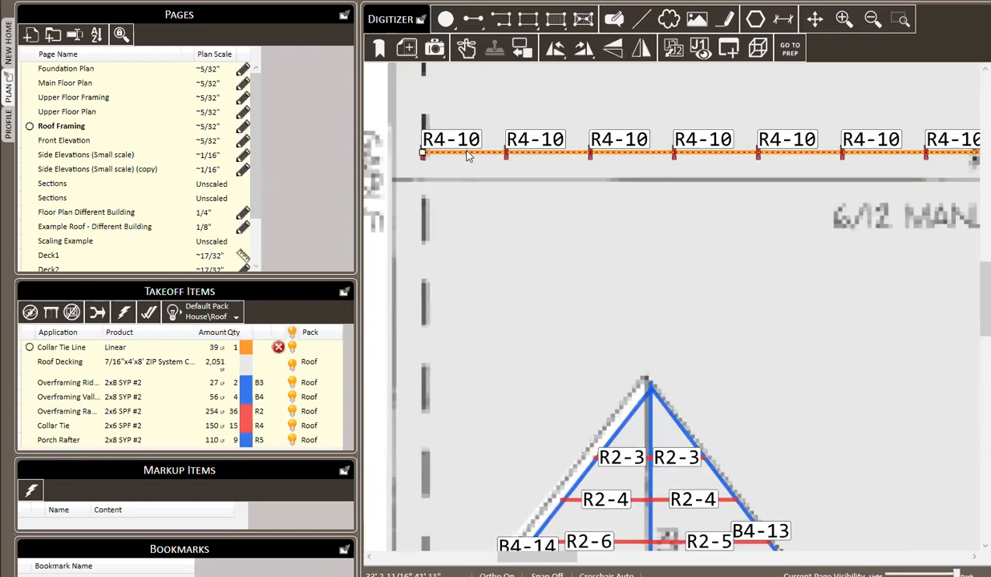
{"action": "right_click", "coordinate": [468, 155]}
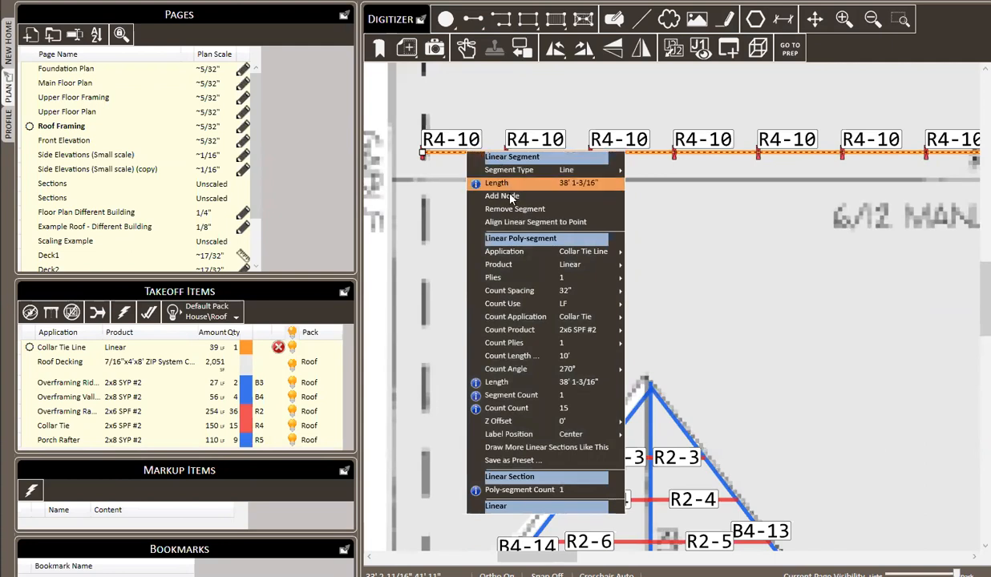
{"action": "mouse_move", "coordinate": [523, 294]}
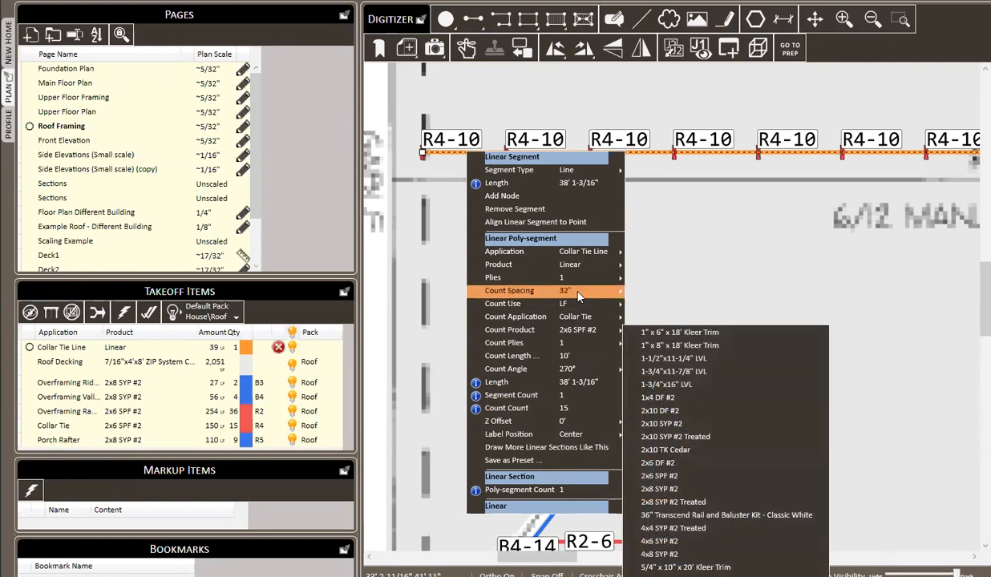
{"action": "mouse_move", "coordinate": [579, 295]}
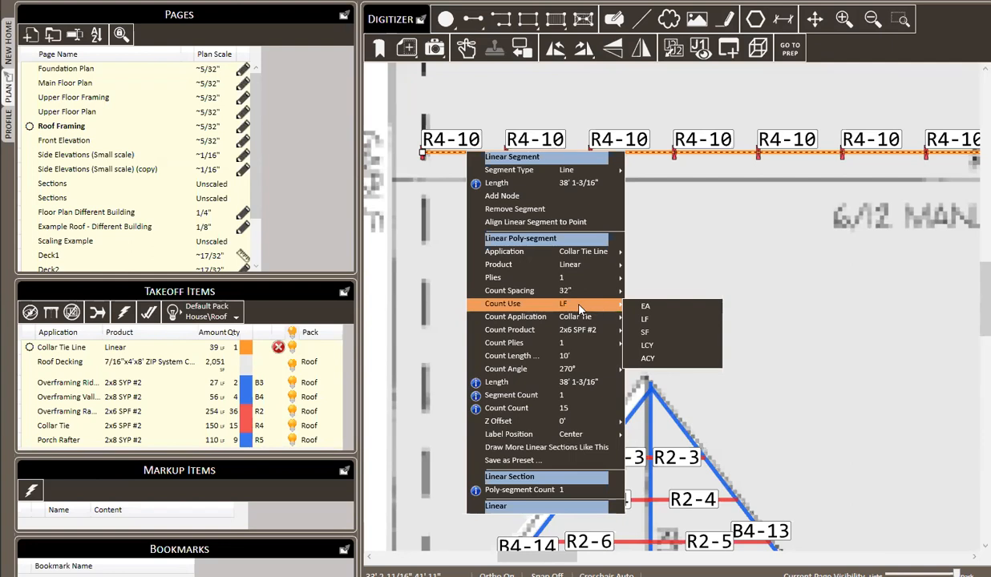
{"action": "mouse_move", "coordinate": [571, 316]}
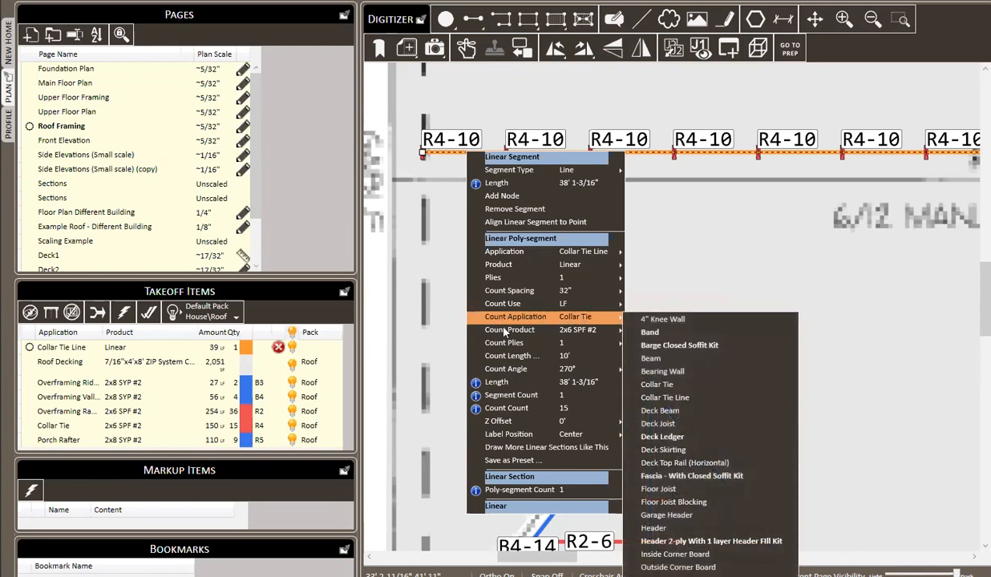
{"action": "mouse_move", "coordinate": [541, 331]}
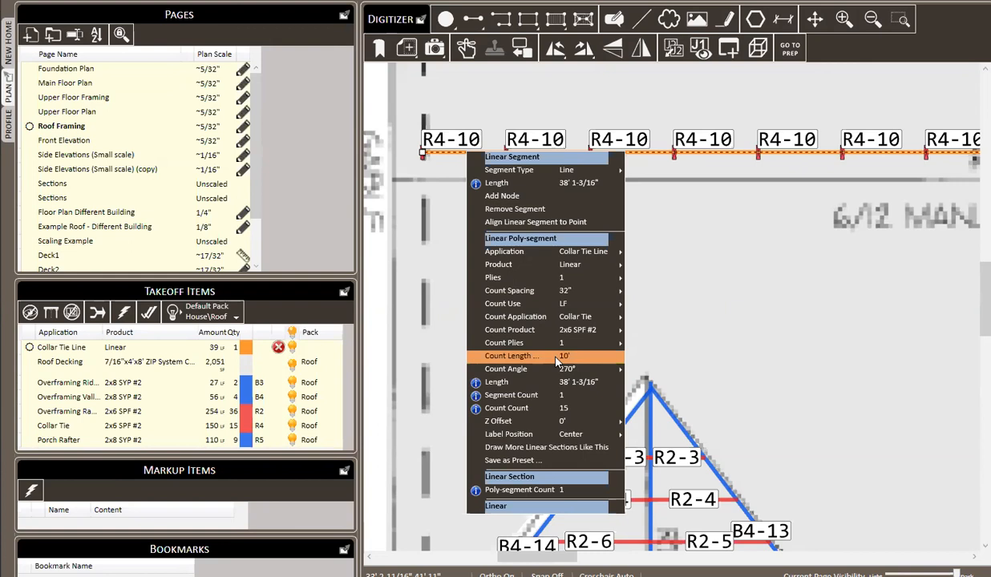
{"action": "left_click", "coordinate": [375, 92]}
{"action": "scroll", "coordinate": [497, 205], "scroll_direction": "down", "scroll_amount": 3}
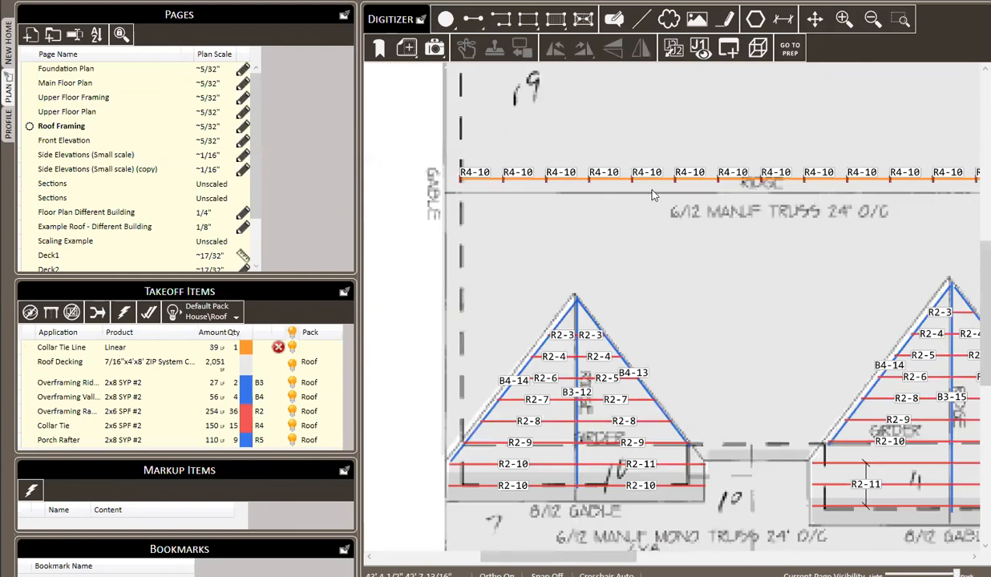
- Save the collar tie line along the roof ridge as a preset named Collar tie
{"action": "scroll", "coordinate": [511, 181], "scroll_direction": "up", "scroll_amount": 3}
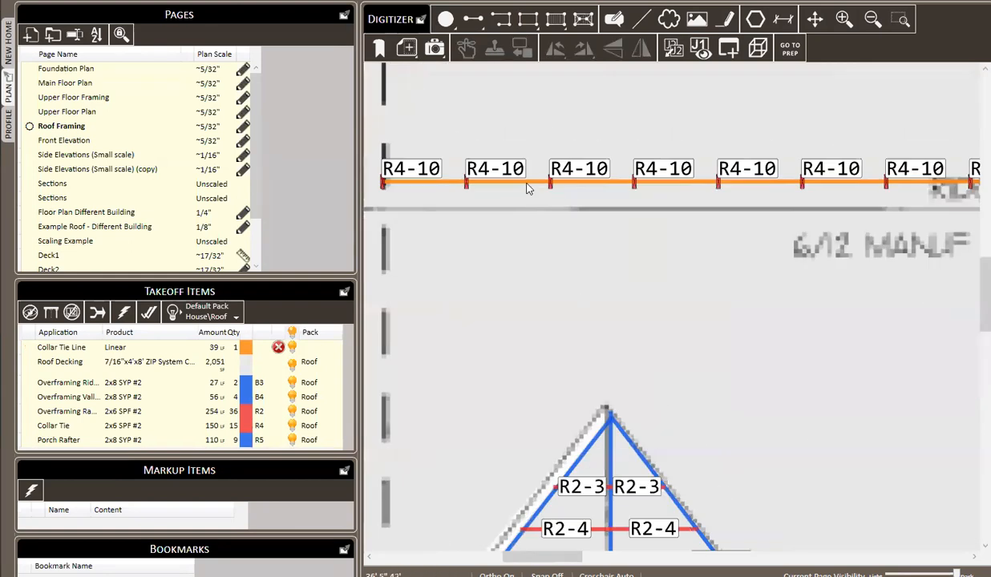
{"action": "right_click", "coordinate": [528, 184]}
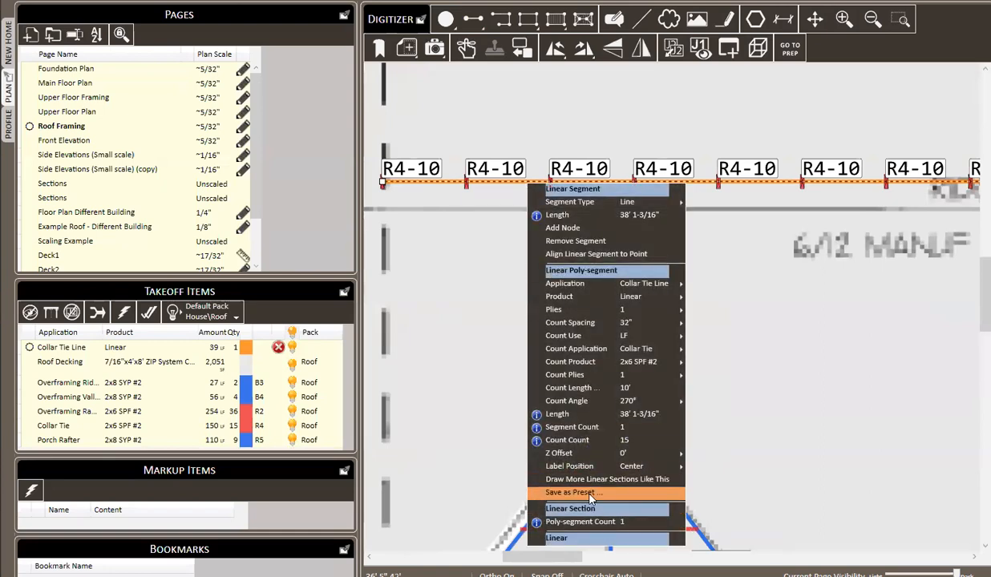
{"action": "left_click", "coordinate": [570, 492]}
{"action": "type", "text": "Collar tie"}
{"action": "key", "text": "Return"}
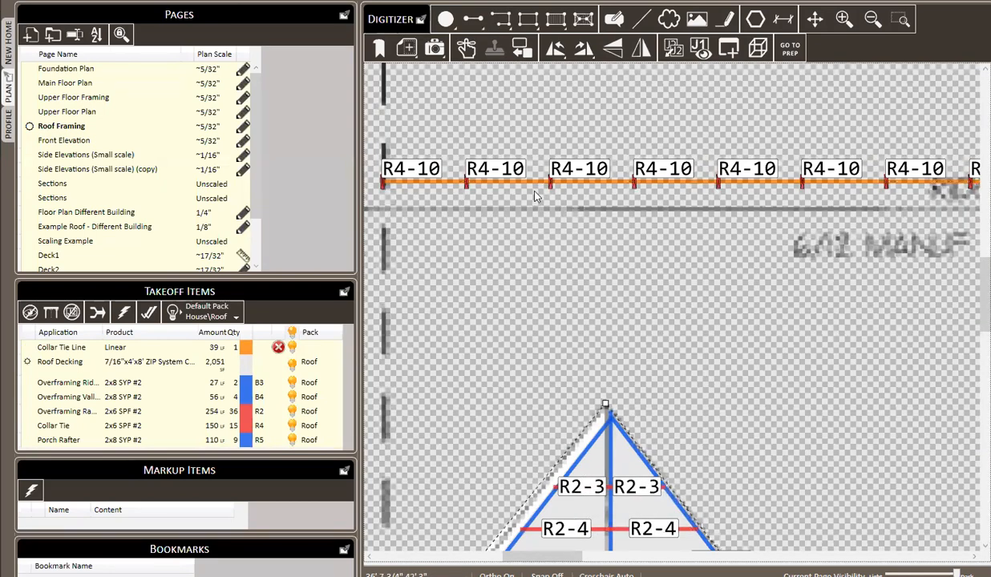
- Delete the original collar tie line along the main roof ridge
{"action": "left_click", "coordinate": [539, 183]}
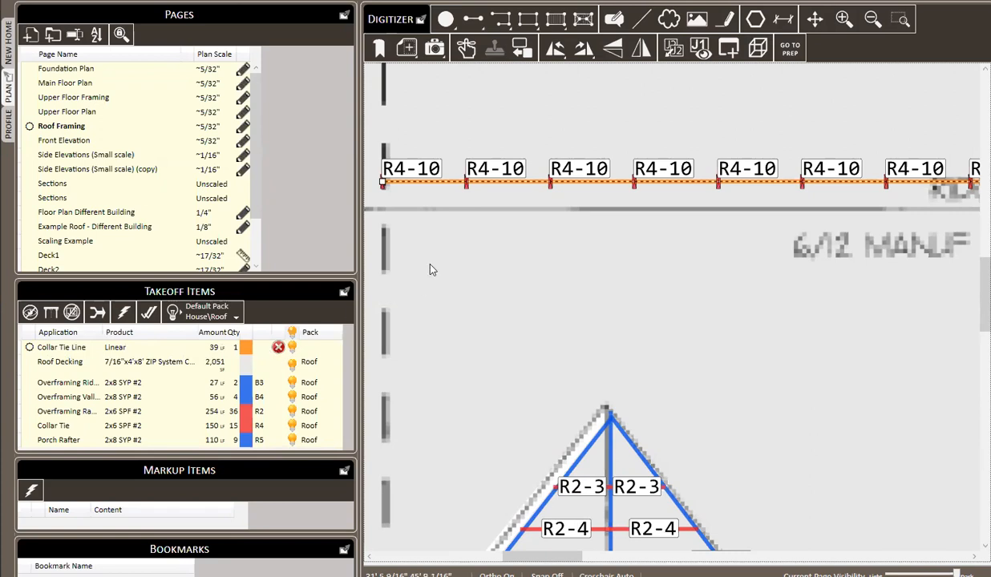
{"action": "scroll", "coordinate": [453, 204], "scroll_direction": "down", "scroll_amount": 3}
{"action": "scroll", "coordinate": [480, 195], "scroll_direction": "up", "scroll_amount": 3}
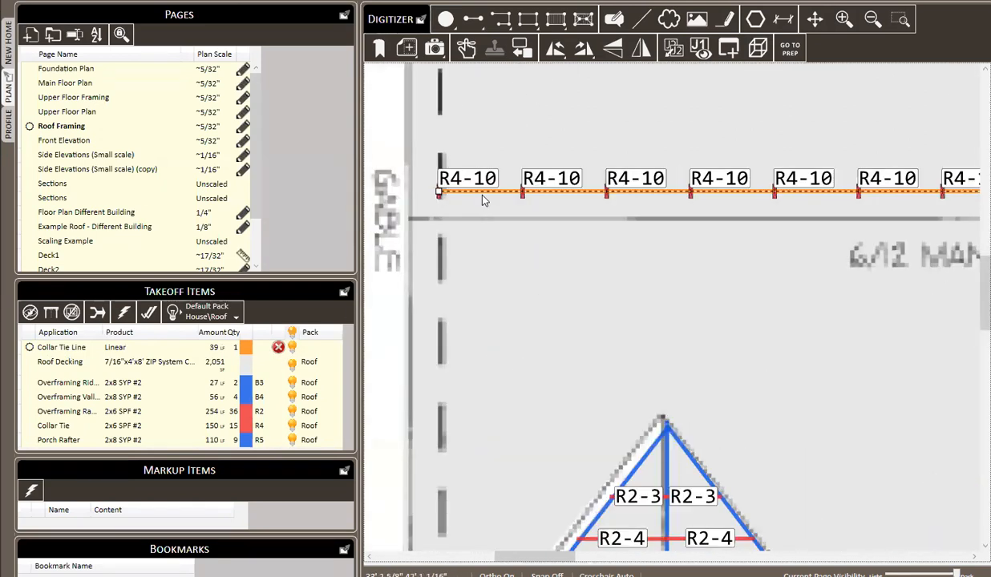
{"action": "key", "text": "Delete"}
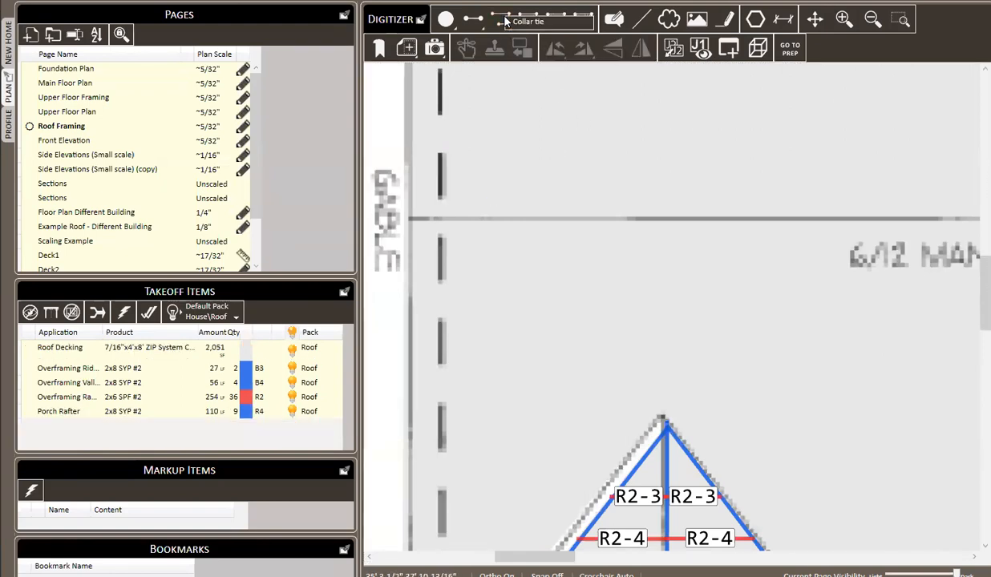
- Using the Collar tie preset, draw a horizontal line about 38' long beside the main ridge between the dashed end walls, and end it
{"action": "left_click", "coordinate": [500, 19]}
{"action": "scroll", "coordinate": [392, 301], "scroll_direction": "down", "scroll_amount": 2}
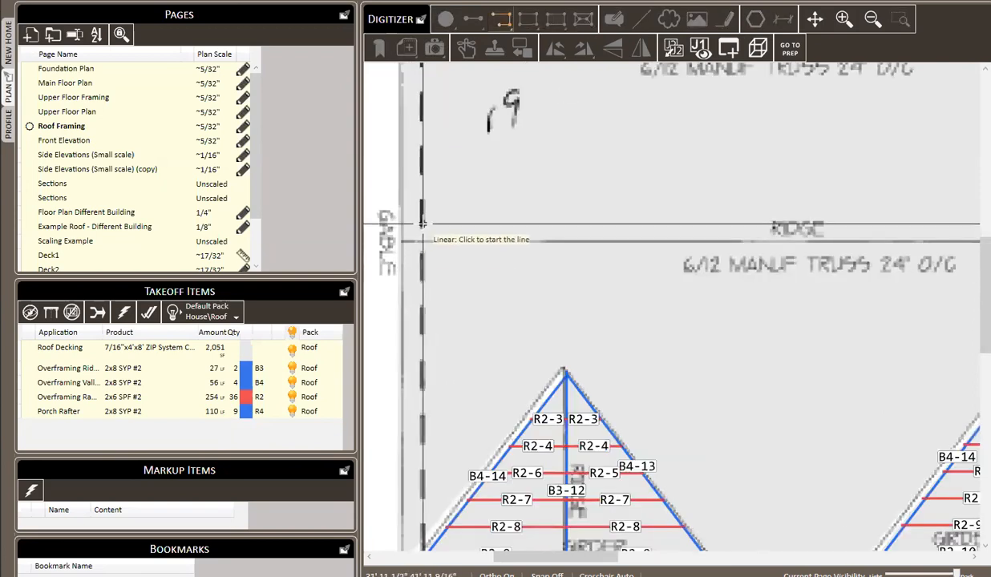
{"action": "left_click", "coordinate": [422, 222]}
{"action": "scroll", "coordinate": [405, 228], "scroll_direction": "down", "scroll_amount": 3}
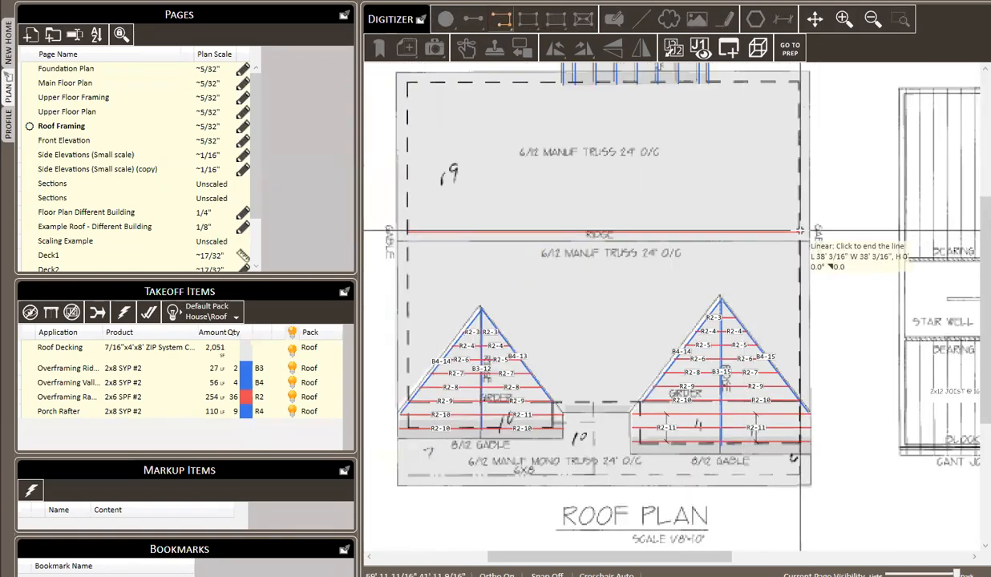
{"action": "left_click", "coordinate": [800, 231]}
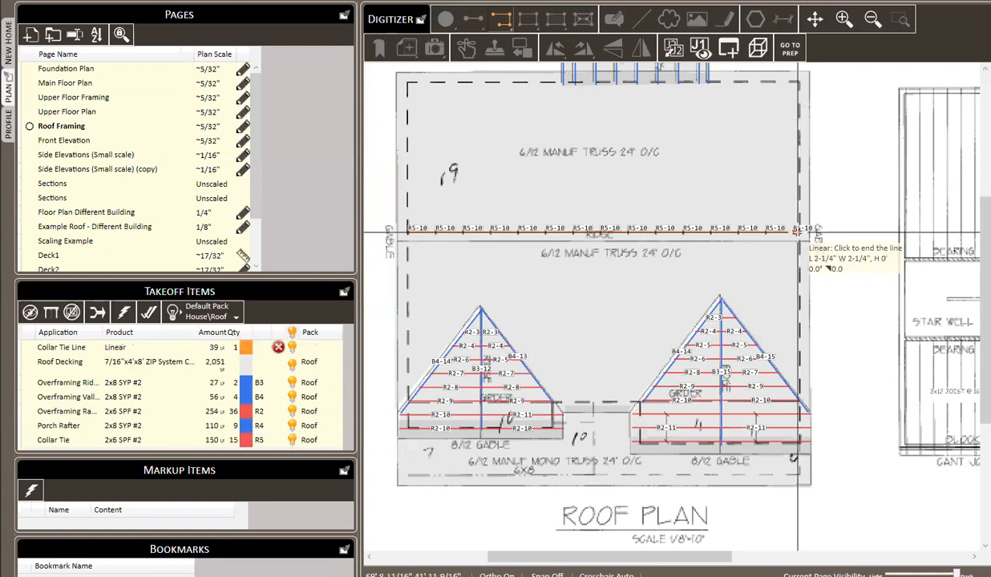
{"action": "right_click", "coordinate": [758, 298]}
- Draw vertical collar tie lines with the same preset down the ridges of the right and left 8/12 gables, ending each line
{"action": "scroll", "coordinate": [744, 330], "scroll_direction": "up", "scroll_amount": 3}
{"action": "left_click", "coordinate": [714, 287]}
{"action": "left_click", "coordinate": [714, 541]}
{"action": "right_click", "coordinate": [754, 519]}
{"action": "scroll", "coordinate": [856, 353], "scroll_direction": "down", "scroll_amount": 3}
{"action": "scroll", "coordinate": [573, 366], "scroll_direction": "up", "scroll_amount": 3}
{"action": "left_click", "coordinate": [567, 266]}
{"action": "left_click", "coordinate": [570, 529]}
{"action": "scroll", "coordinate": [553, 361], "scroll_direction": "down", "scroll_amount": 3}
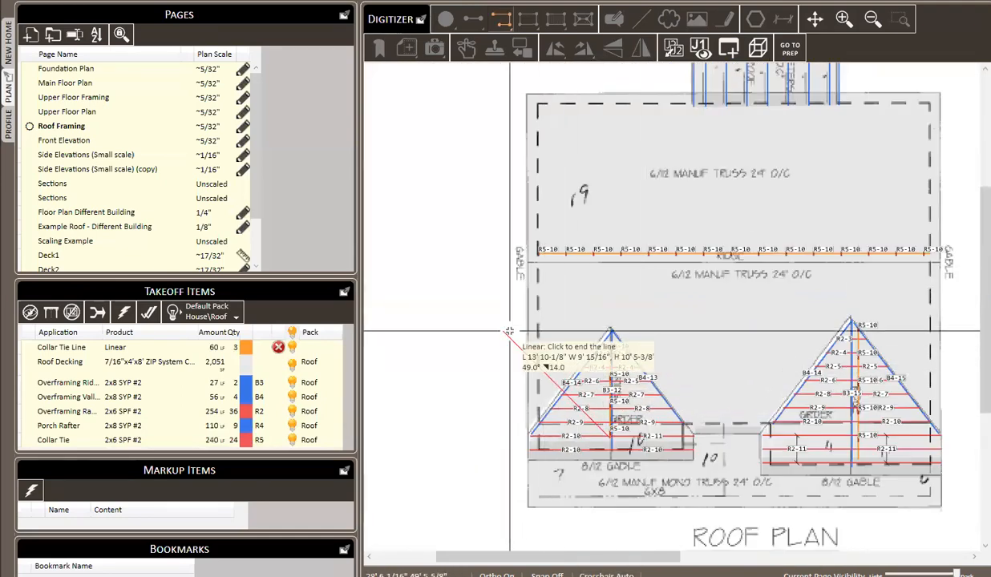
{"action": "right_click", "coordinate": [517, 281]}
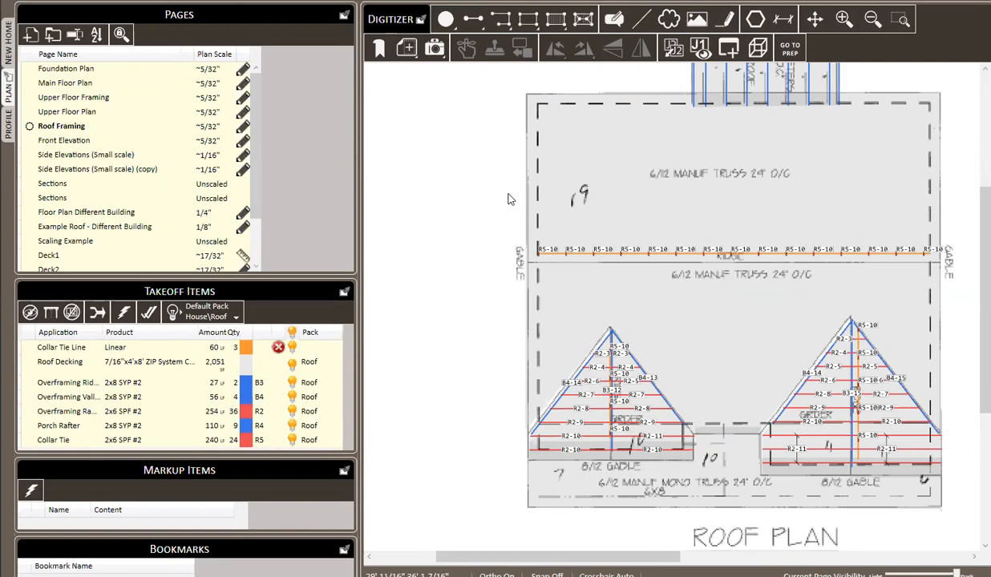
- Open the Upper Floor Plan page and bring the floor plan into close view
{"action": "scroll", "coordinate": [449, 220], "scroll_direction": "down", "scroll_amount": 2}
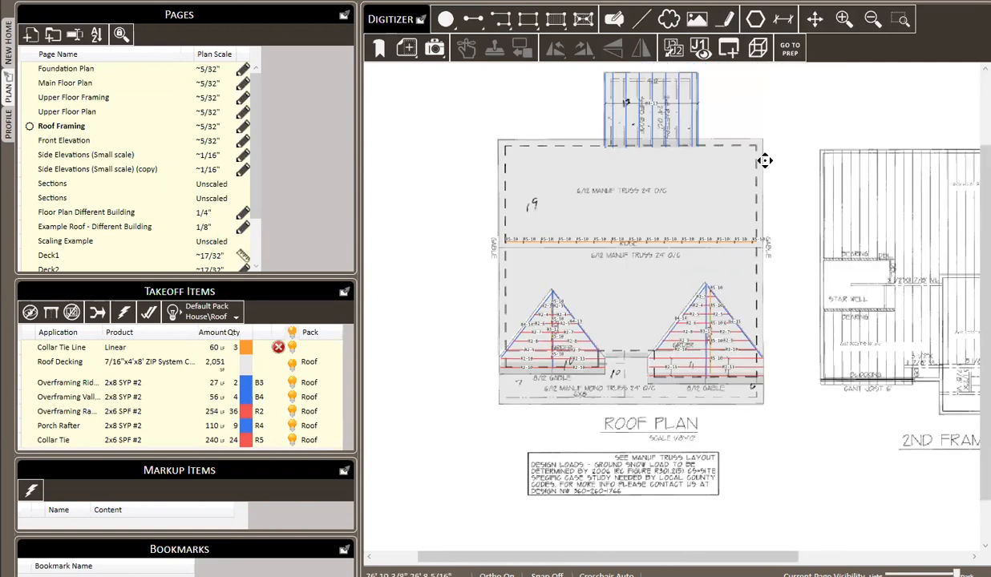
{"action": "left_click_drag", "start_coordinate": [765, 160], "coordinate": [621, 195]}
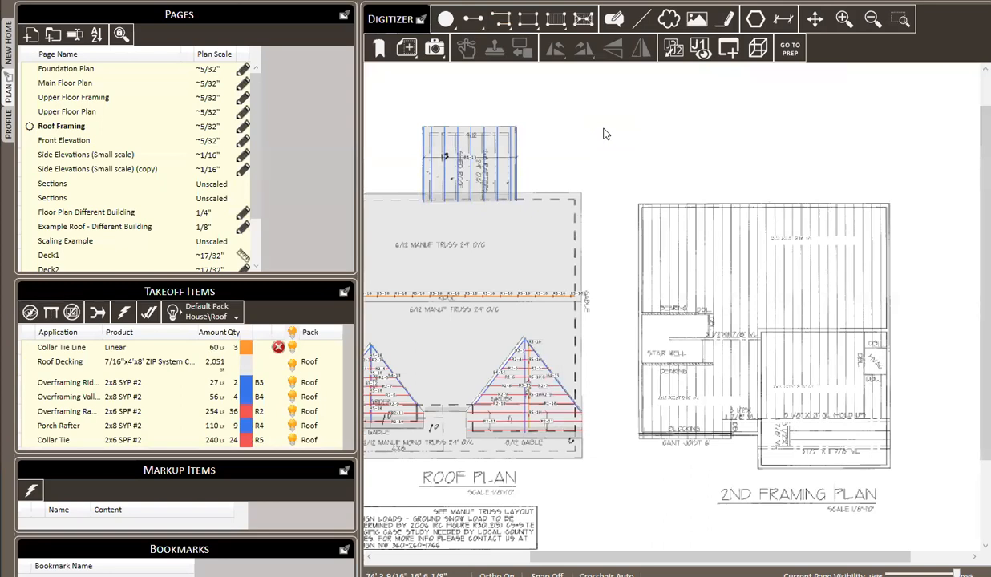
{"action": "left_click", "coordinate": [89, 112]}
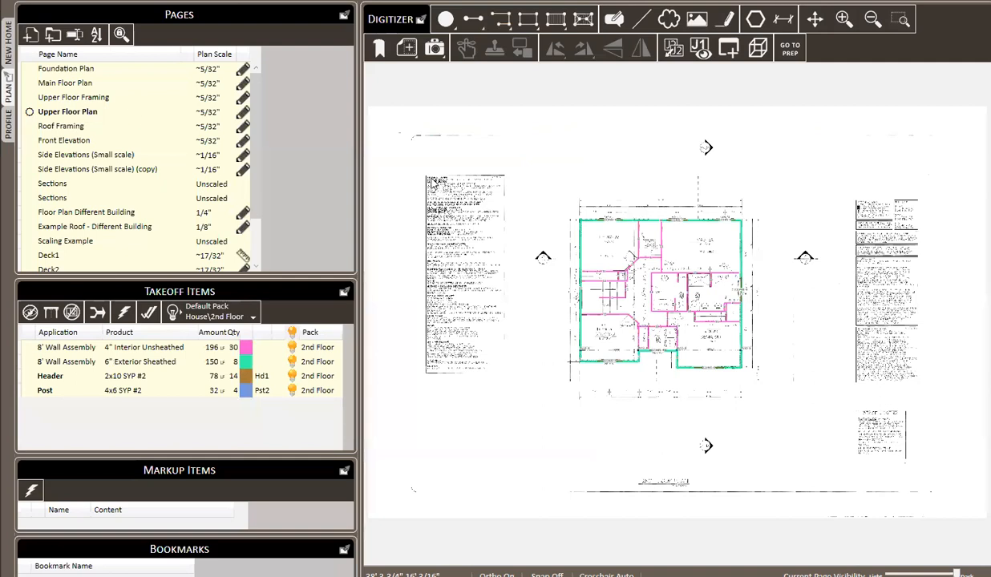
{"action": "scroll", "coordinate": [697, 247], "scroll_direction": "up", "scroll_amount": 4}
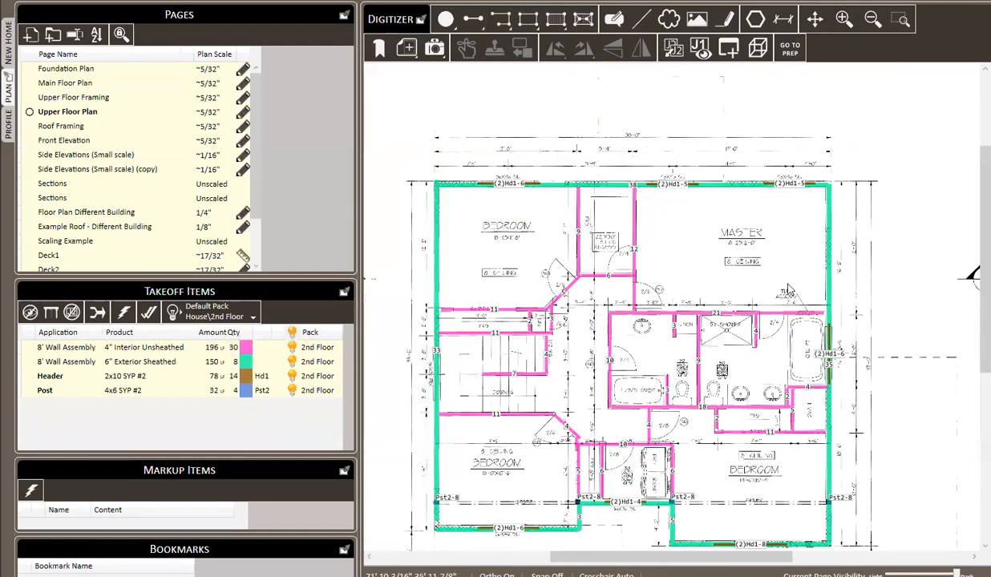
{"action": "left_click_drag", "start_coordinate": [715, 261], "coordinate": [691, 228]}
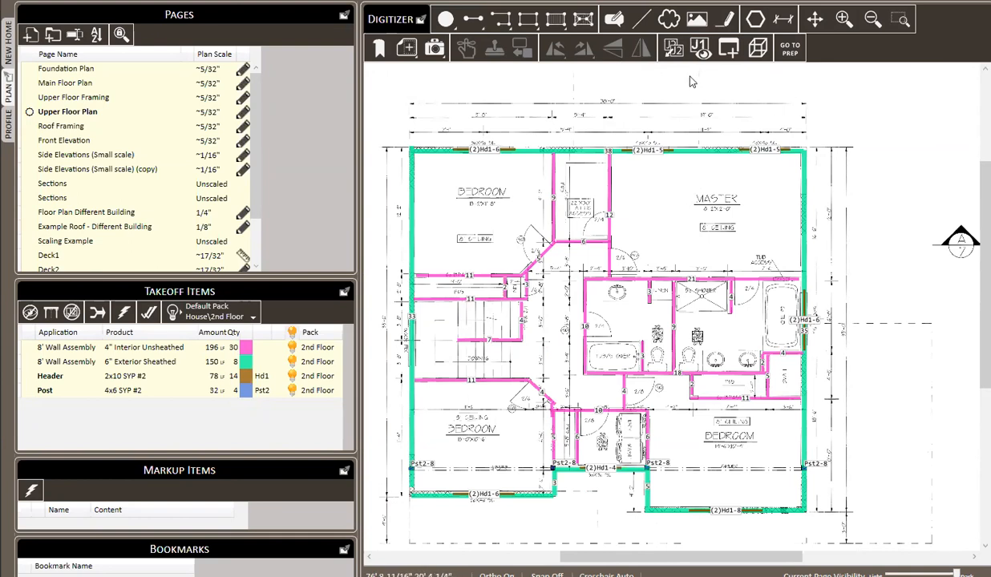
- Create a note markup with three lines of text: "This my", "Special Note" and "That i use all the time"
{"action": "left_click", "coordinate": [614, 21]}
{"action": "type", "text": "This my"}
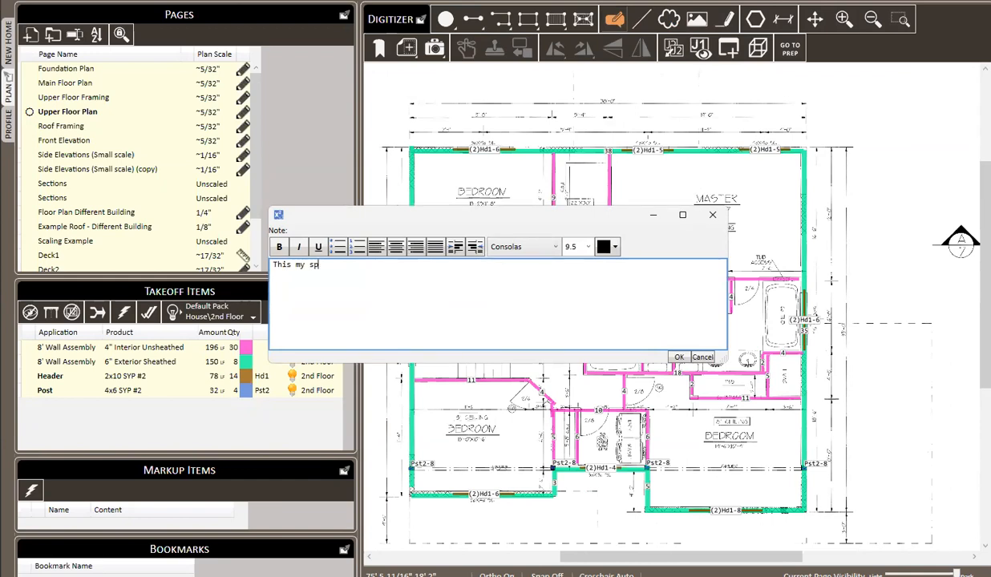
{"action": "type", "text": "Speical "}
{"action": "type", "text": "No"}
{"action": "key", "text": "BackSpace"}
{"action": "key", "text": "BackSpace"}
{"action": "key", "text": "BackSpace"}
{"action": "key", "text": "BackSpace"}
{"action": "key", "text": "BackSpace"}
{"action": "key", "text": "BackSpace"}
{"action": "type", "text": "ial"}
{"action": "type", "text": "Tha"}
{"action": "type", "text": "t i use "}
{"action": "type", "text": "all the time"}
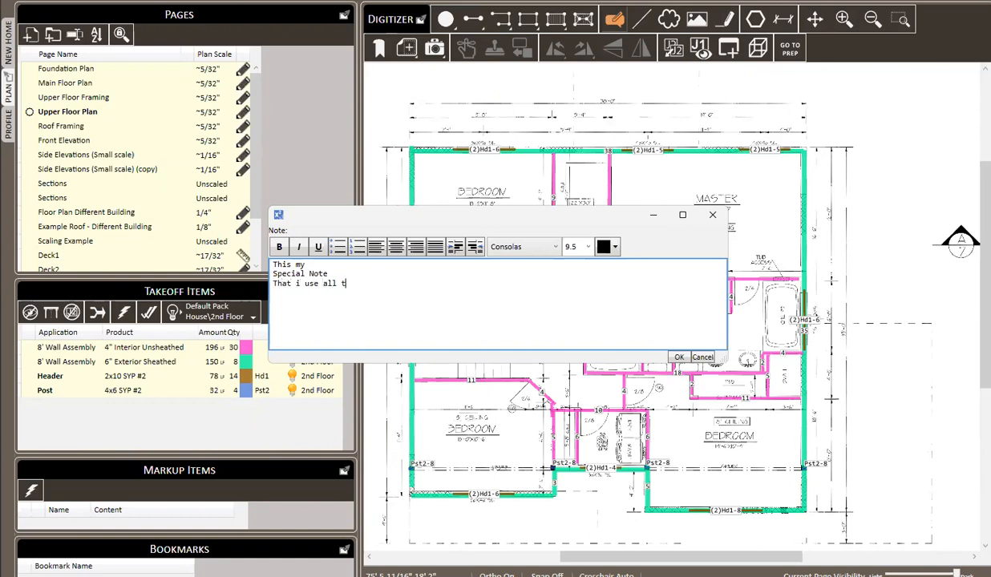
- Capitalize the word "I" in the note's last line and center all of the note text
{"action": "left_click", "coordinate": [302, 291]}
{"action": "key", "text": "BackSpace"}
{"action": "type", "text": "I"}
{"action": "key", "text": "ctrl+a"}
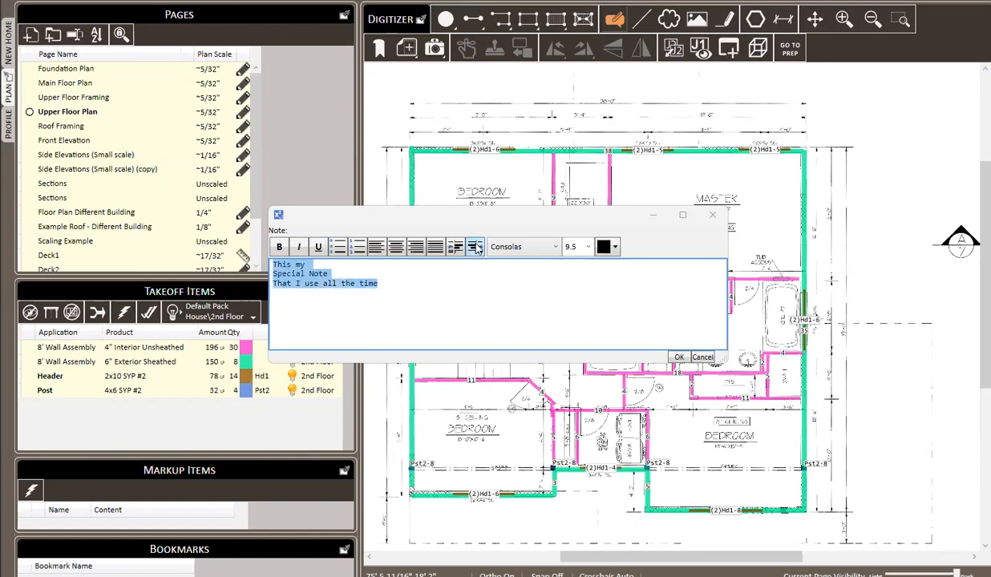
{"action": "left_click", "coordinate": [395, 246]}
- Format the "Special Note" line in Goudy Stout, size 22, with red text
{"action": "left_click_drag", "start_coordinate": [527, 274], "coordinate": [470, 273]}
{"action": "left_click", "coordinate": [551, 247]}
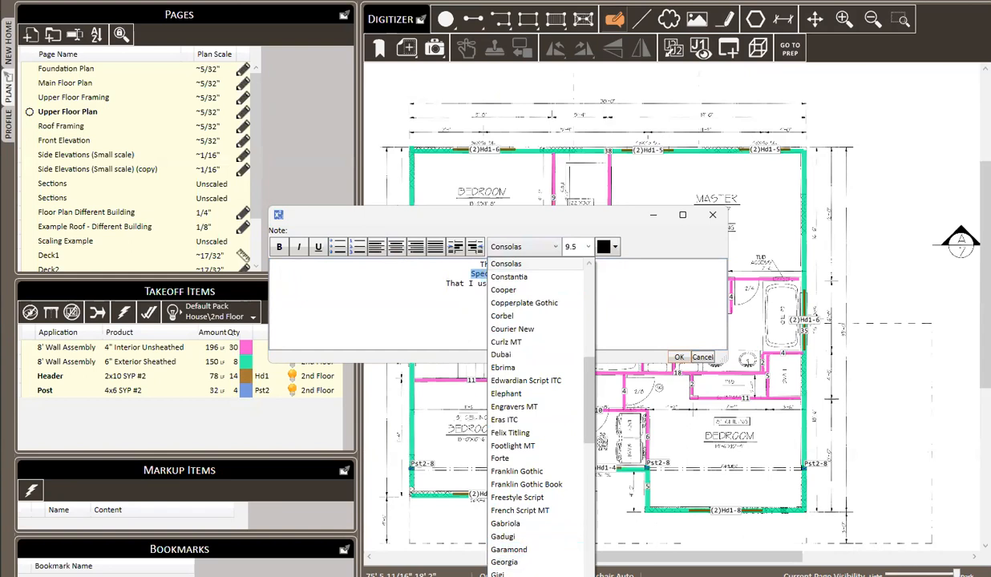
{"action": "left_click", "coordinate": [508, 576]}
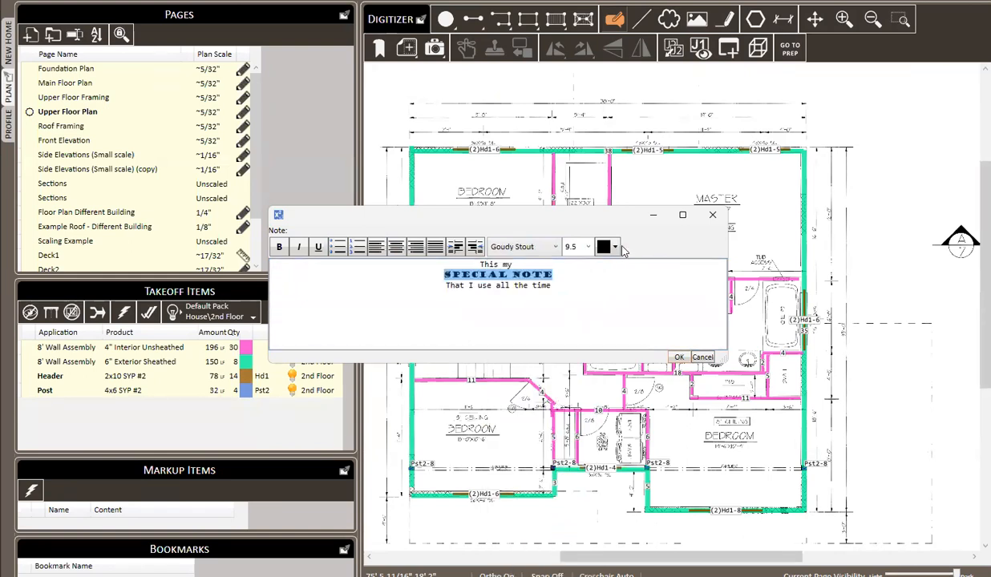
{"action": "left_click", "coordinate": [588, 247]}
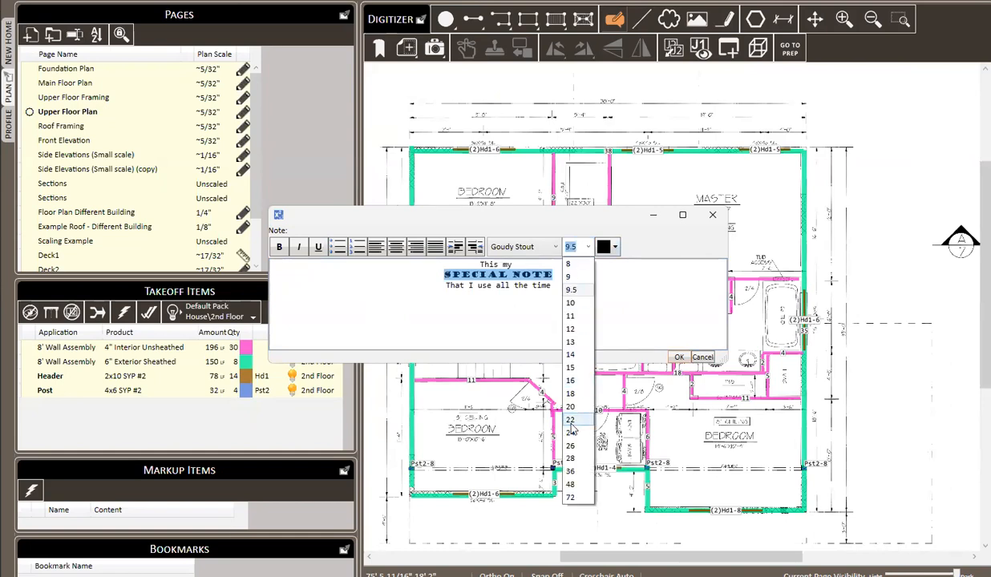
{"action": "left_click", "coordinate": [552, 415]}
{"action": "left_click", "coordinate": [615, 249]}
{"action": "left_click", "coordinate": [618, 257]}
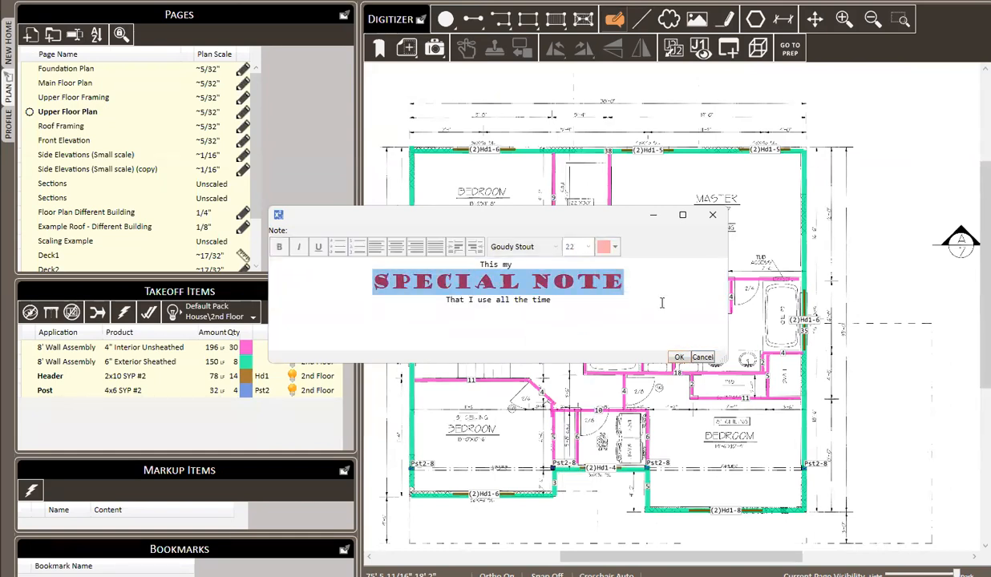
- Accept the formatted note text without further formatting, ready for placement on the Upper Floor Plan
{"action": "left_click", "coordinate": [645, 290]}
{"action": "left_click_drag", "start_coordinate": [560, 297], "coordinate": [406, 283]}
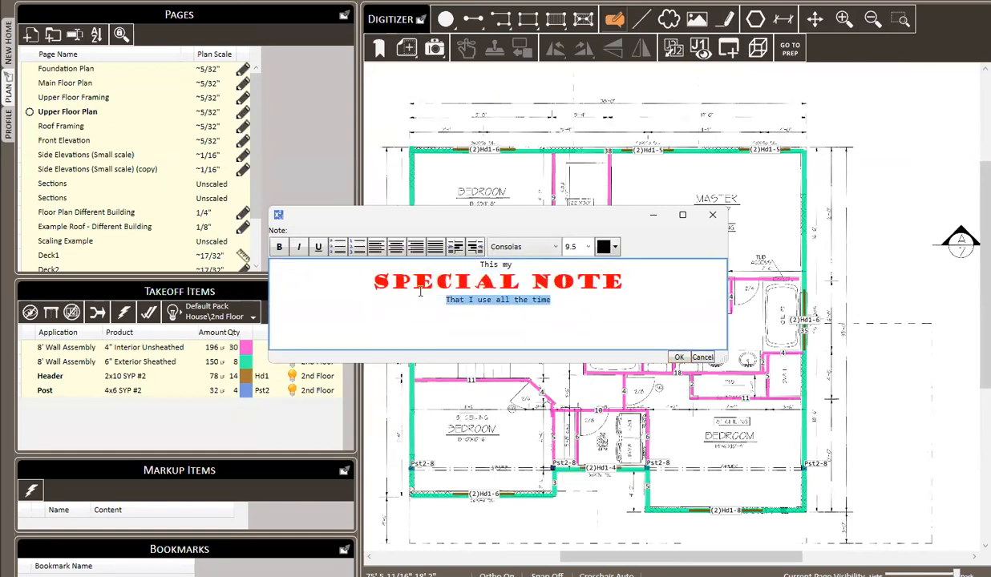
{"action": "left_click", "coordinate": [561, 300]}
{"action": "left_click_drag", "start_coordinate": [572, 295], "coordinate": [405, 260]}
{"action": "left_click", "coordinate": [617, 311]}
{"action": "left_click", "coordinate": [679, 357]}
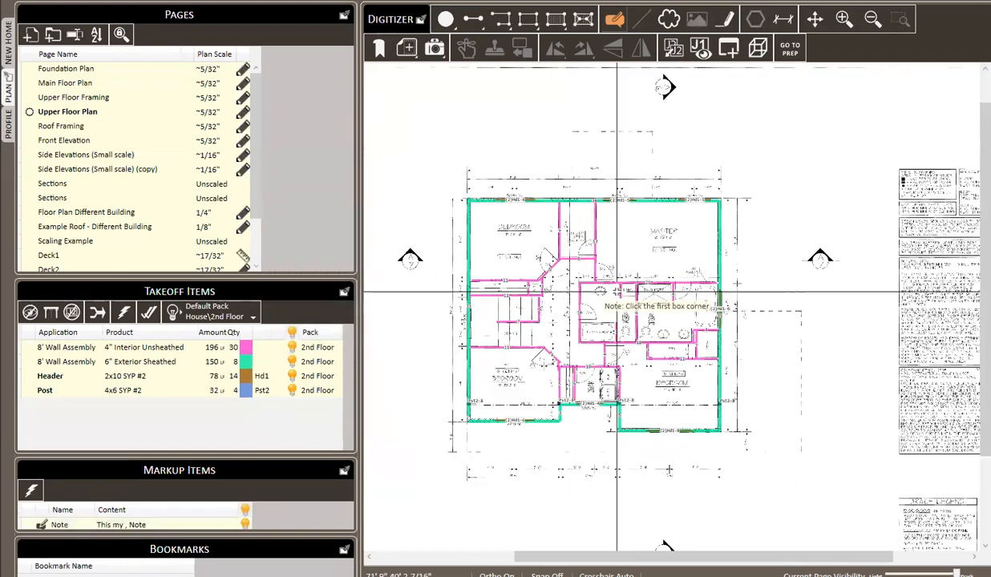
- Place the note in the blank area east of the Upper Floor Plan and give it a 2" thick black border
{"action": "left_click", "coordinate": [748, 214]}
{"action": "left_click", "coordinate": [875, 260]}
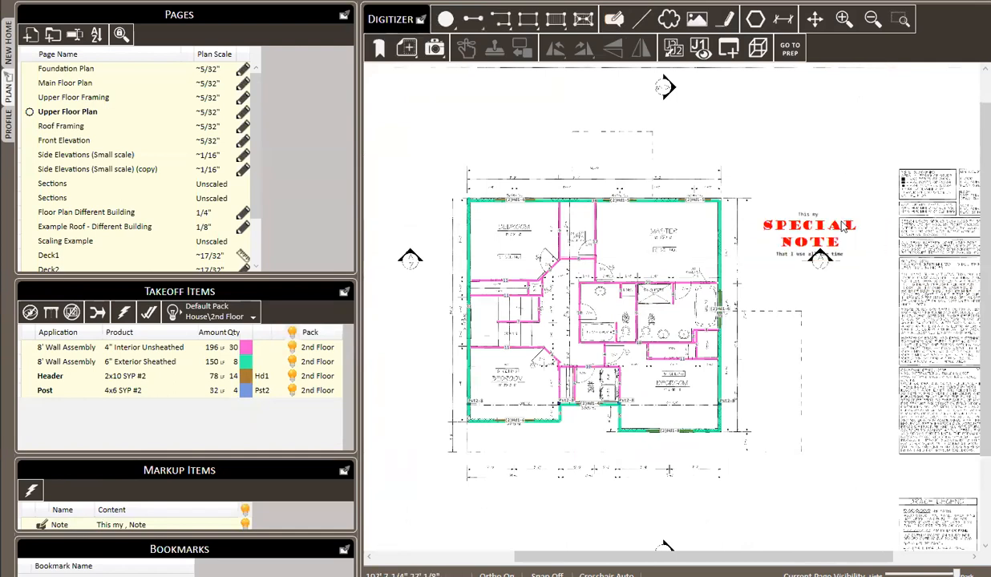
{"action": "scroll", "coordinate": [817, 240], "scroll_direction": "up", "scroll_amount": 3}
{"action": "left_click", "coordinate": [818, 242]}
{"action": "right_click", "coordinate": [753, 217]}
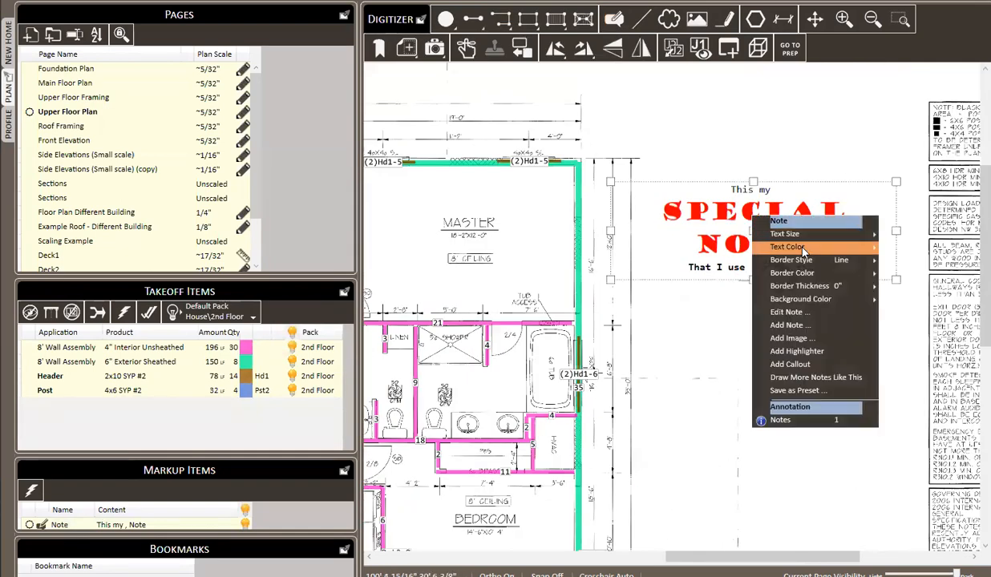
{"action": "mouse_move", "coordinate": [804, 248]}
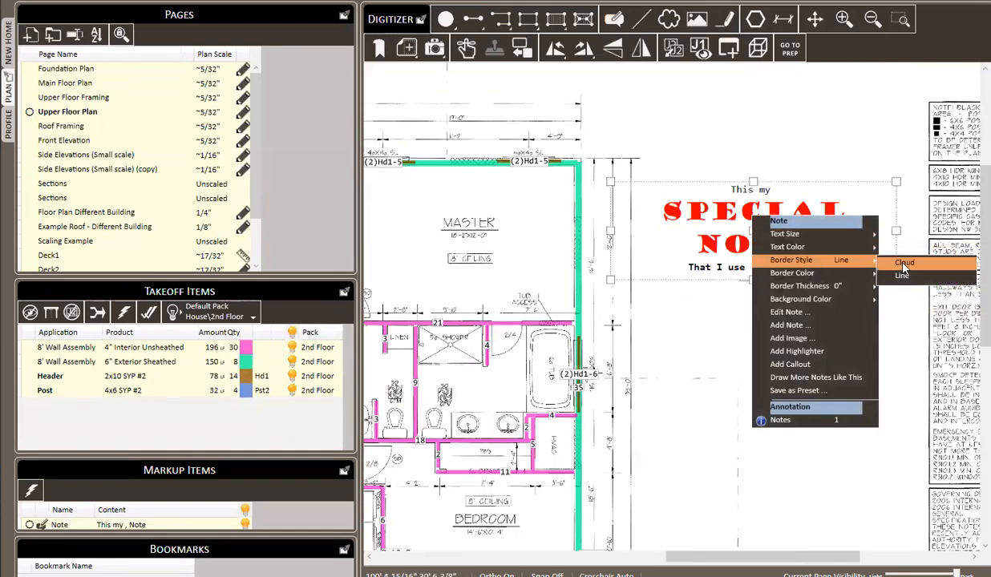
{"action": "mouse_move", "coordinate": [811, 274]}
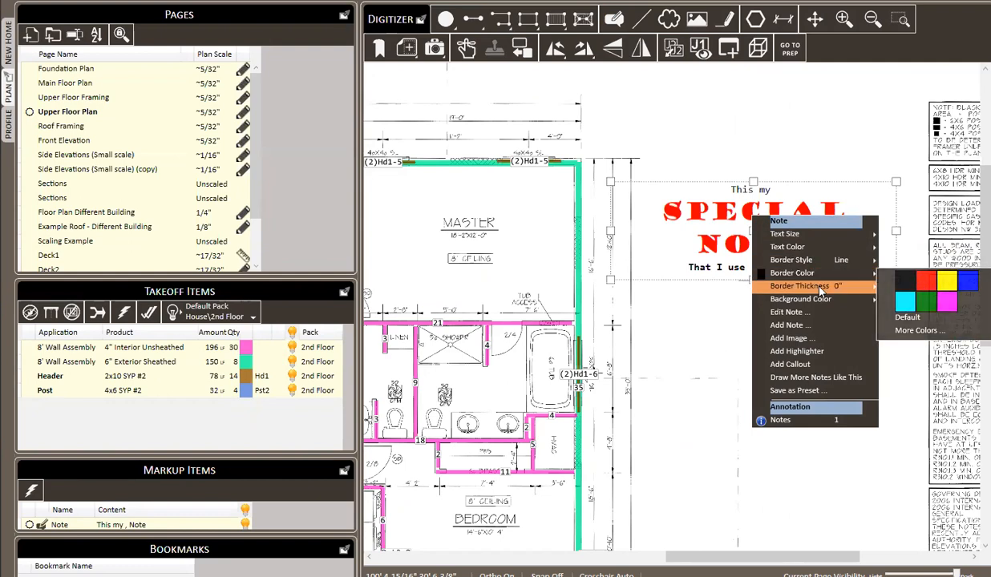
{"action": "left_click", "coordinate": [913, 327]}
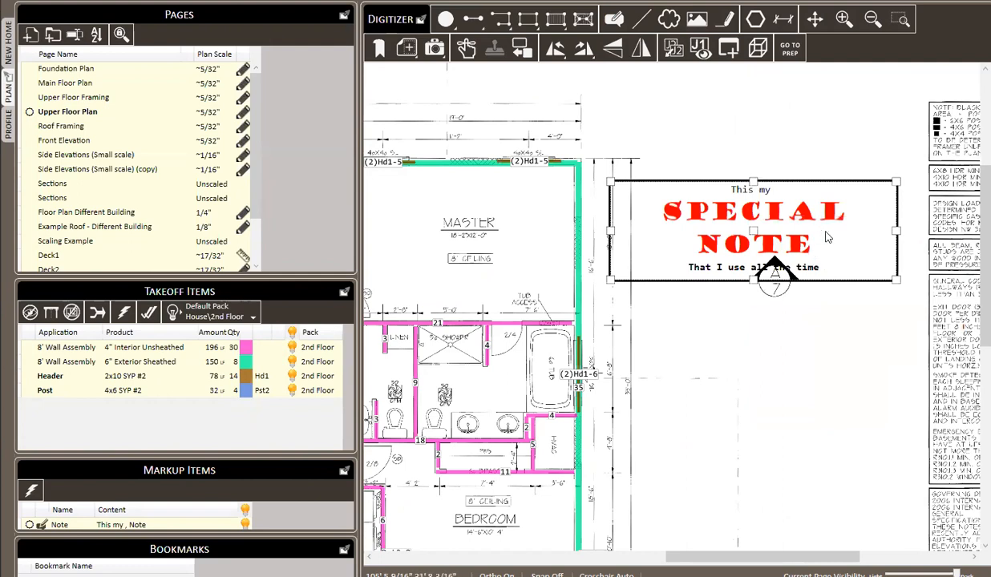
- Fill the placed note's background with light green
{"action": "right_click", "coordinate": [820, 230]}
{"action": "mouse_move", "coordinate": [856, 313]}
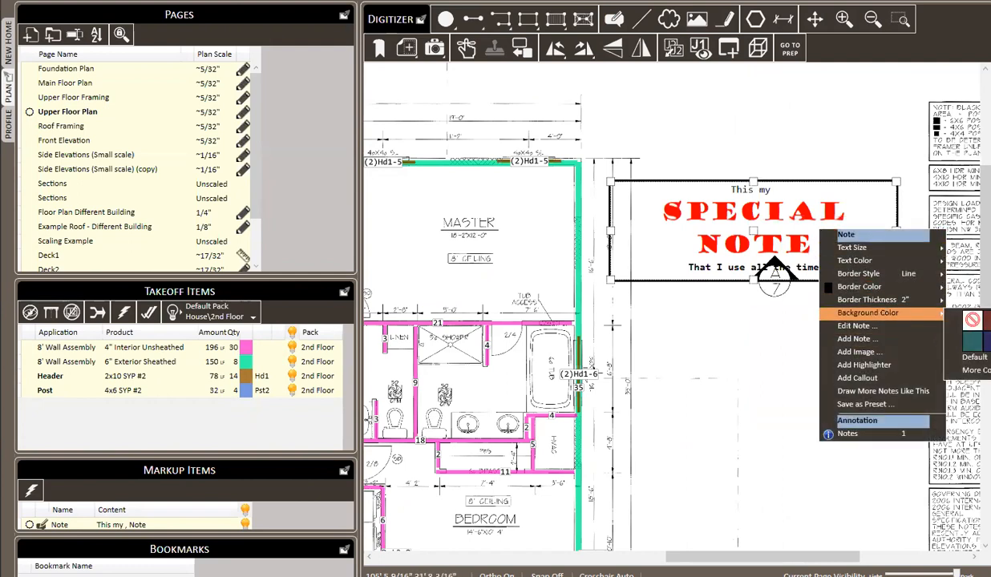
{"action": "left_click", "coordinate": [989, 322]}
{"action": "left_click", "coordinate": [844, 136]}
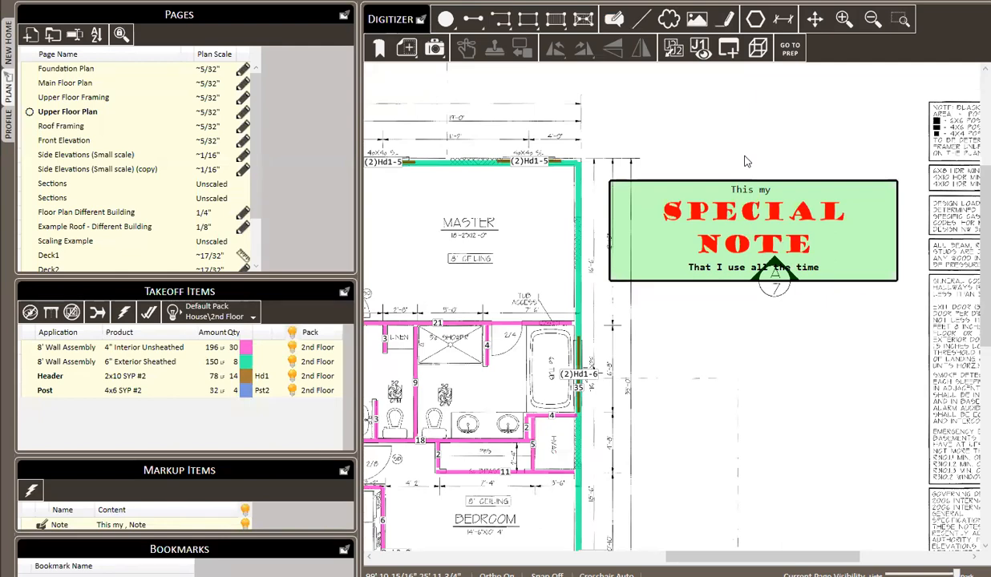
- Save the formatted note as a preset named "Special Note"
{"action": "left_click_drag", "start_coordinate": [748, 157], "coordinate": [712, 122]}
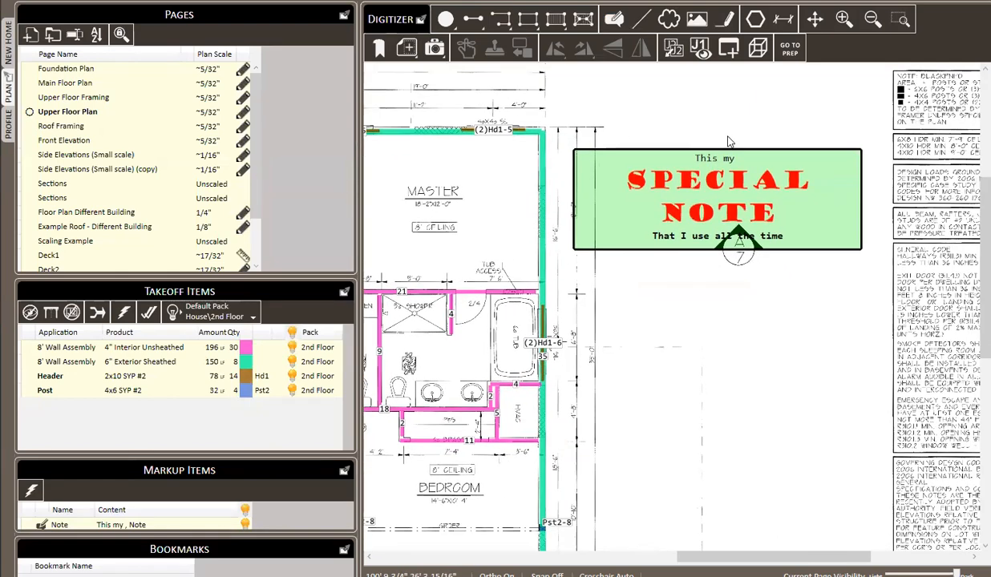
{"action": "right_click", "coordinate": [660, 173]}
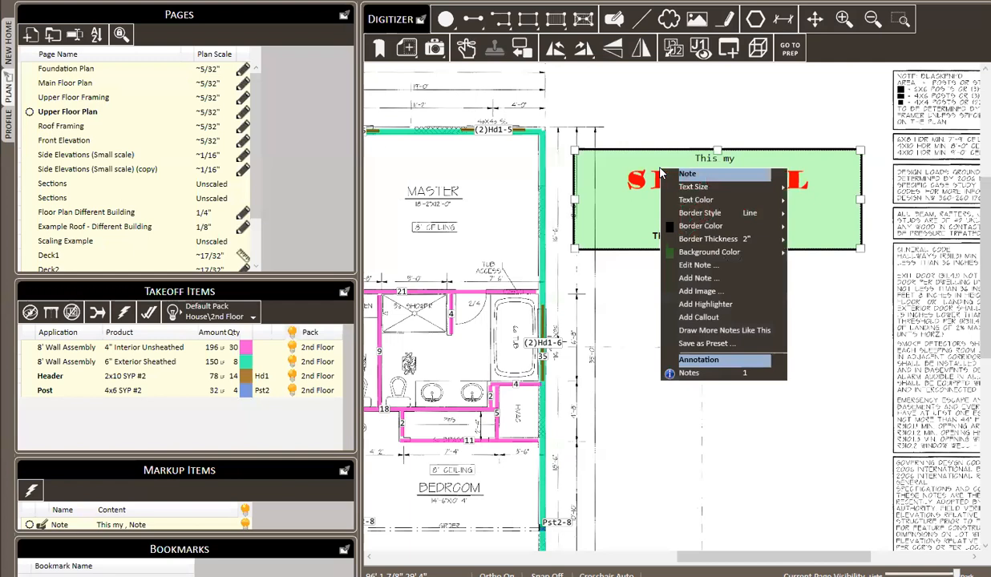
{"action": "left_click", "coordinate": [694, 344]}
{"action": "type", "text": "Special Note"}
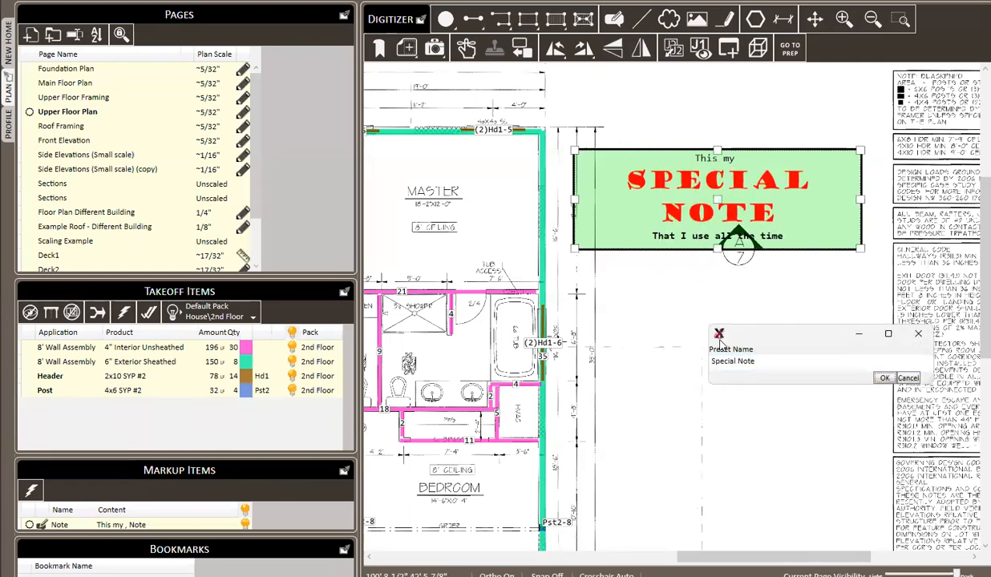
{"action": "key", "text": "Return"}
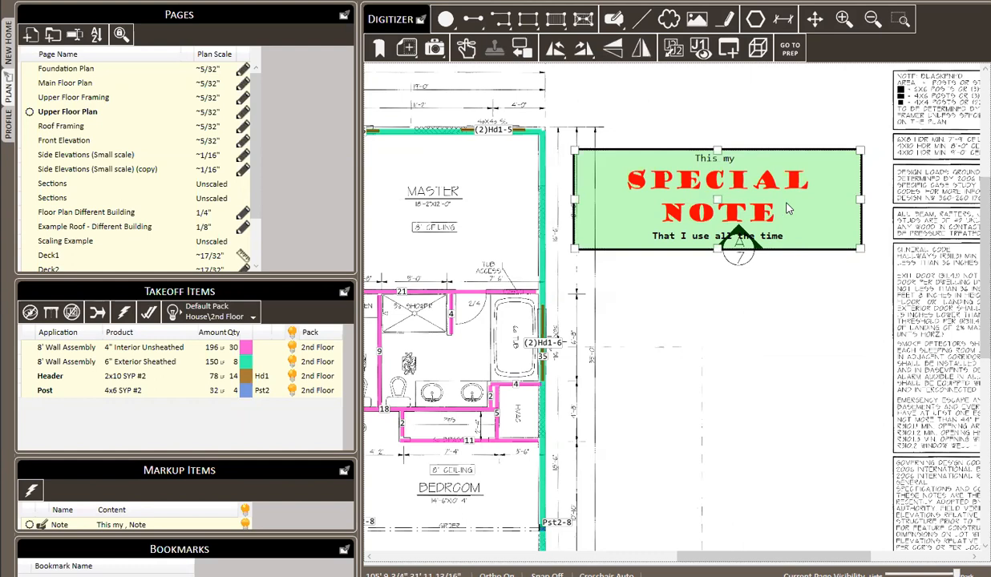
- Delete the original note and place a new one from the Special Note preset beside the east exterior wall, keeping its text
{"action": "key", "text": "Delete"}
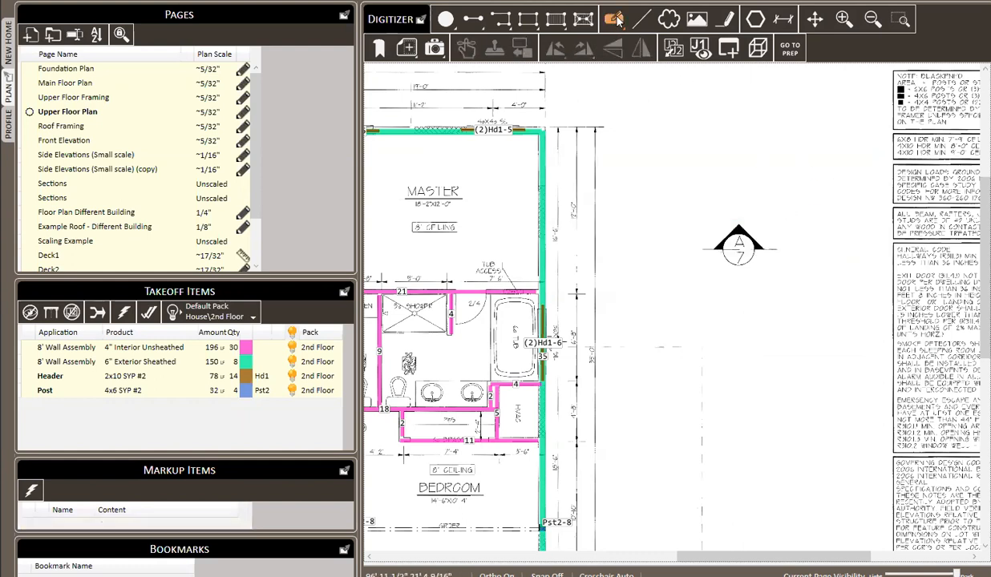
{"action": "left_click", "coordinate": [639, 184]}
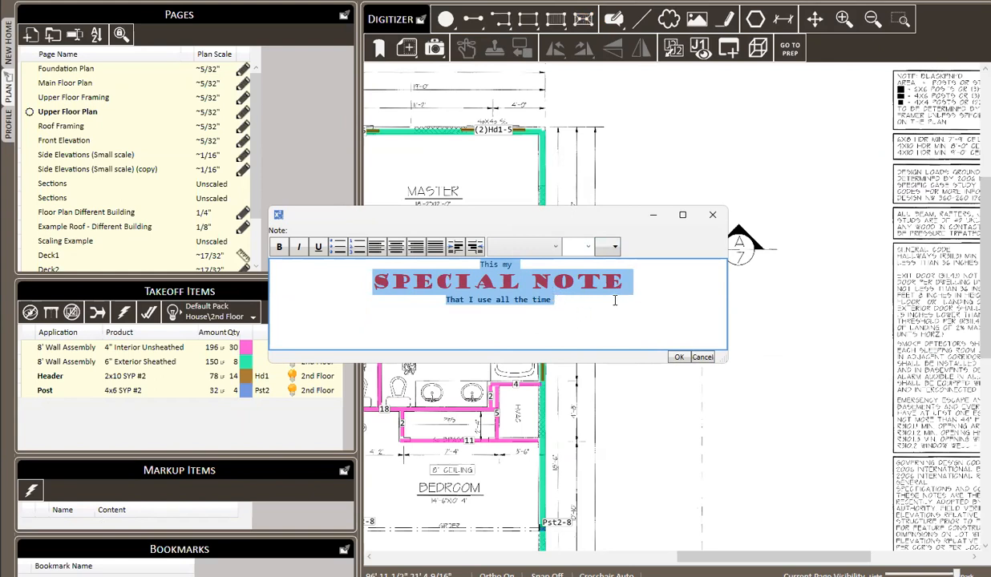
{"action": "left_click", "coordinate": [678, 357]}
{"action": "left_click", "coordinate": [594, 249]}
{"action": "left_click", "coordinate": [896, 351]}
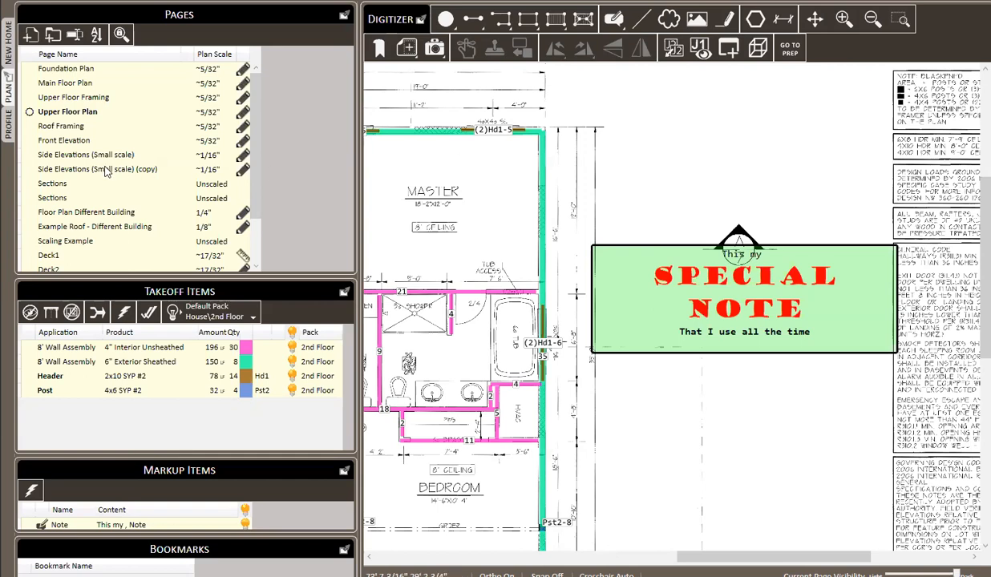
- Open the Deck - No Plan page
{"action": "left_click", "coordinate": [79, 257]}
{"action": "left_click", "coordinate": [80, 266]}
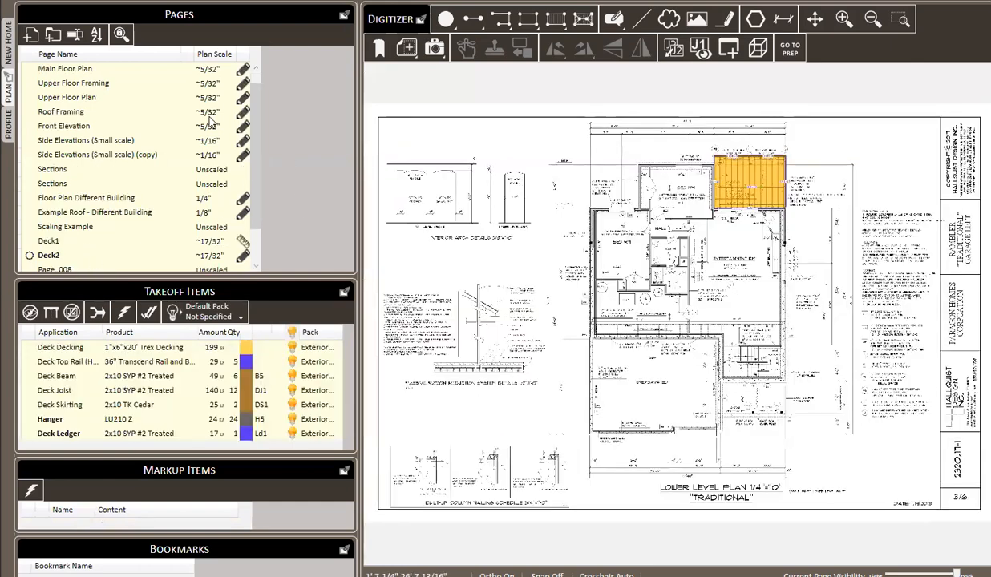
{"action": "scroll", "coordinate": [93, 266], "scroll_direction": "down", "scroll_amount": 1}
{"action": "left_click", "coordinate": [82, 257]}
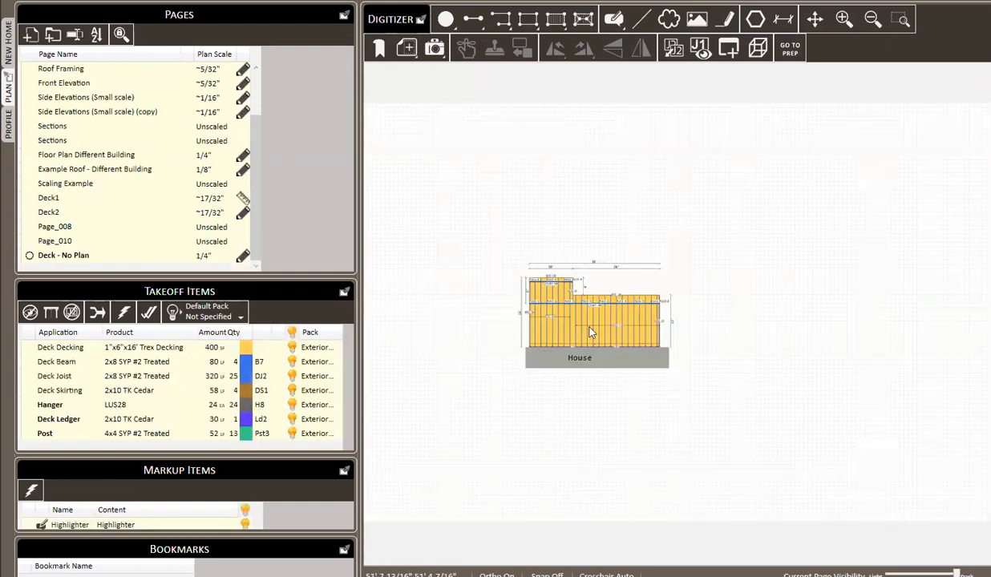
- Examine the product, plies and generated post count settings of the deck's long beam spanning its full width
{"action": "scroll", "coordinate": [628, 251], "scroll_direction": "down", "scroll_amount": 2}
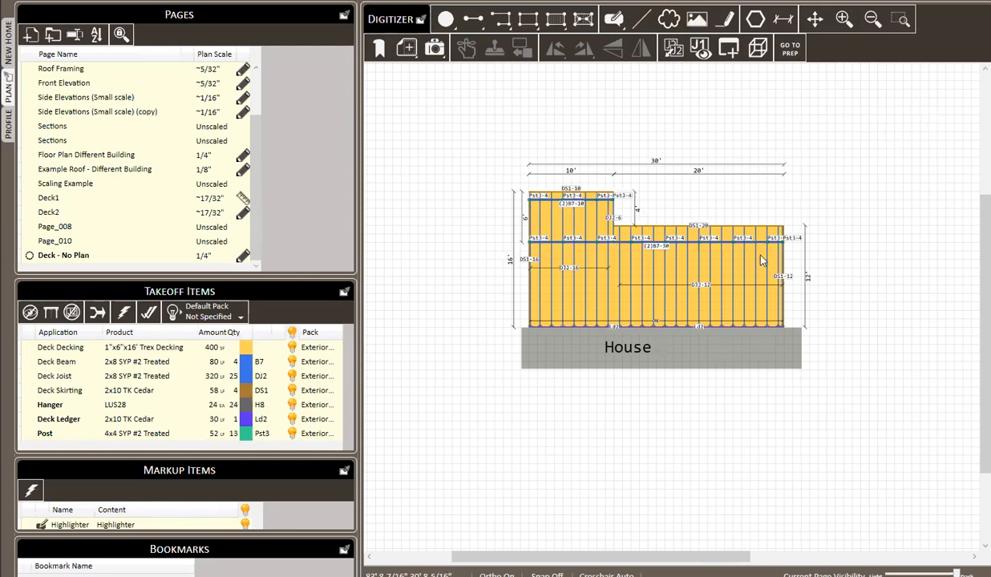
{"action": "scroll", "coordinate": [665, 202], "scroll_direction": "up", "scroll_amount": 1}
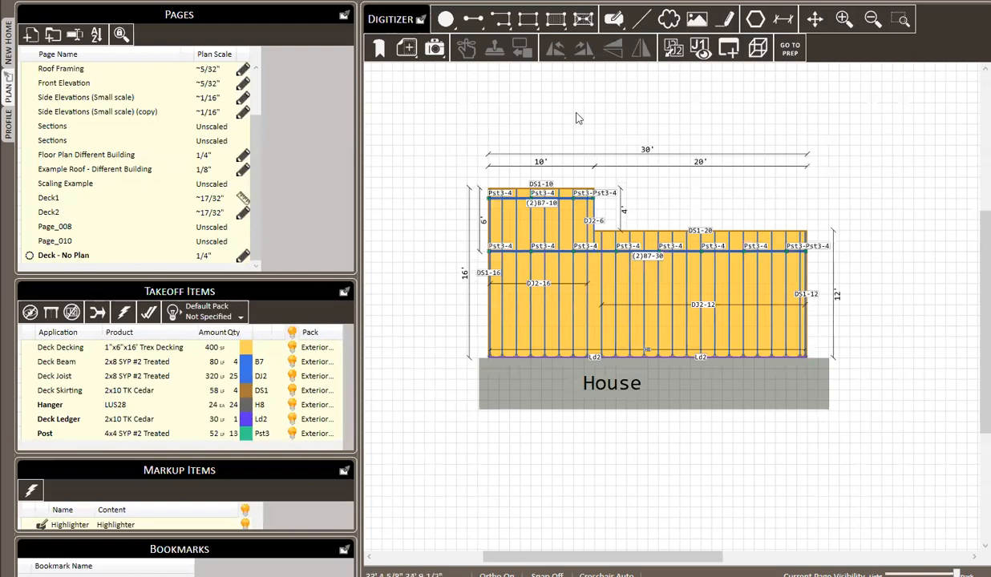
{"action": "scroll", "coordinate": [513, 292], "scroll_direction": "up", "scroll_amount": 1}
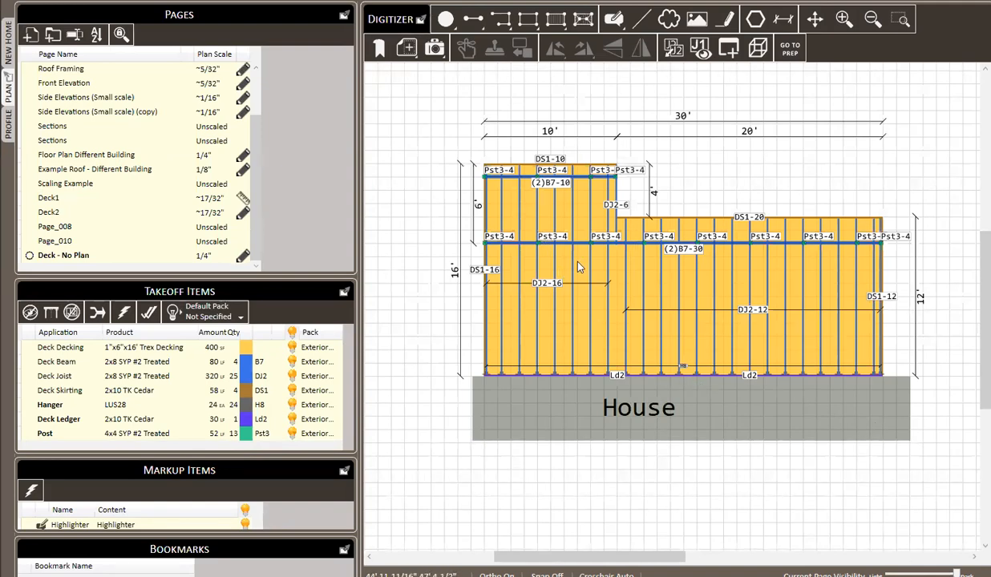
{"action": "scroll", "coordinate": [554, 245], "scroll_direction": "up", "scroll_amount": 3}
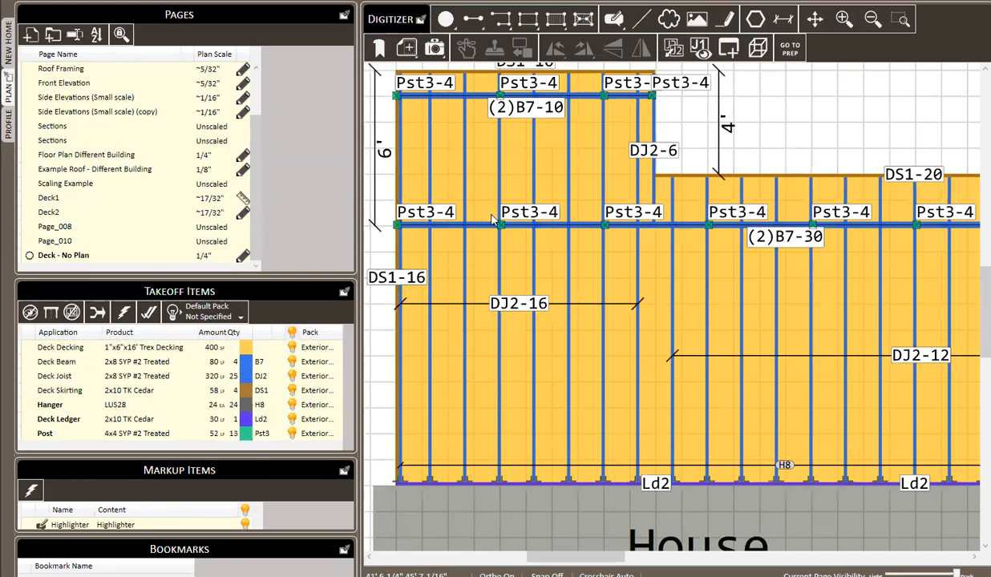
{"action": "scroll", "coordinate": [479, 224], "scroll_direction": "down", "scroll_amount": 1}
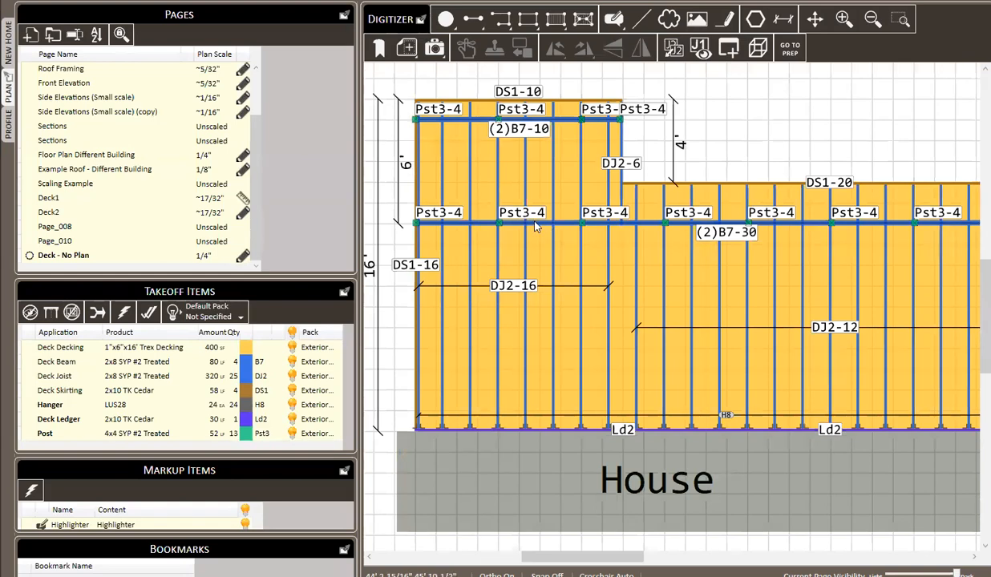
{"action": "right_click", "coordinate": [483, 225]}
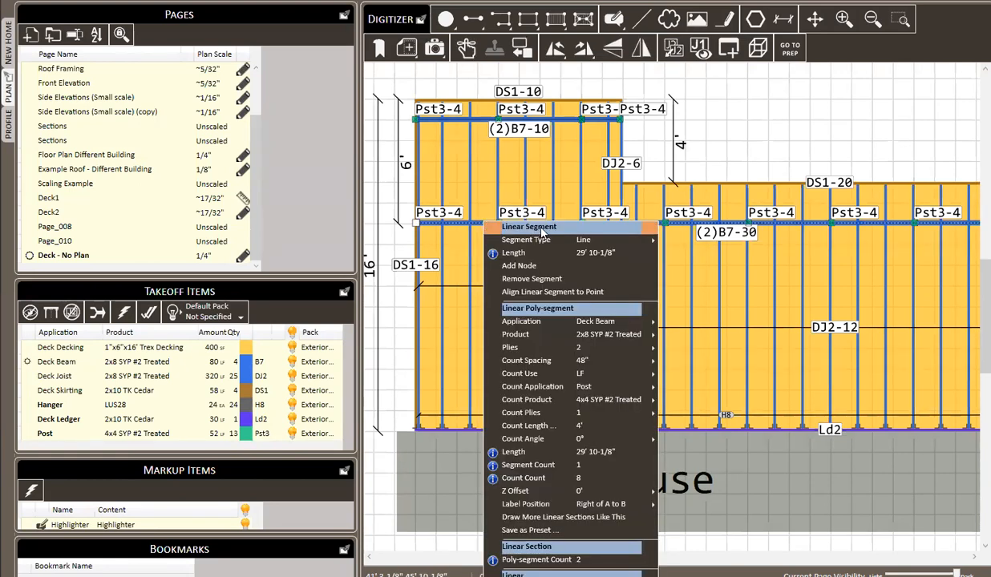
{"action": "mouse_move", "coordinate": [640, 336]}
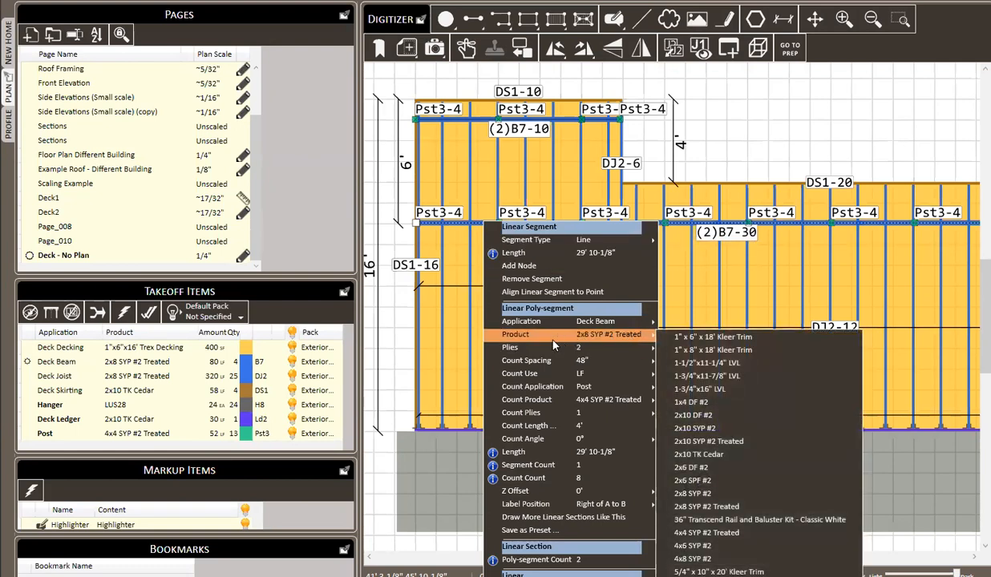
{"action": "mouse_move", "coordinate": [549, 351]}
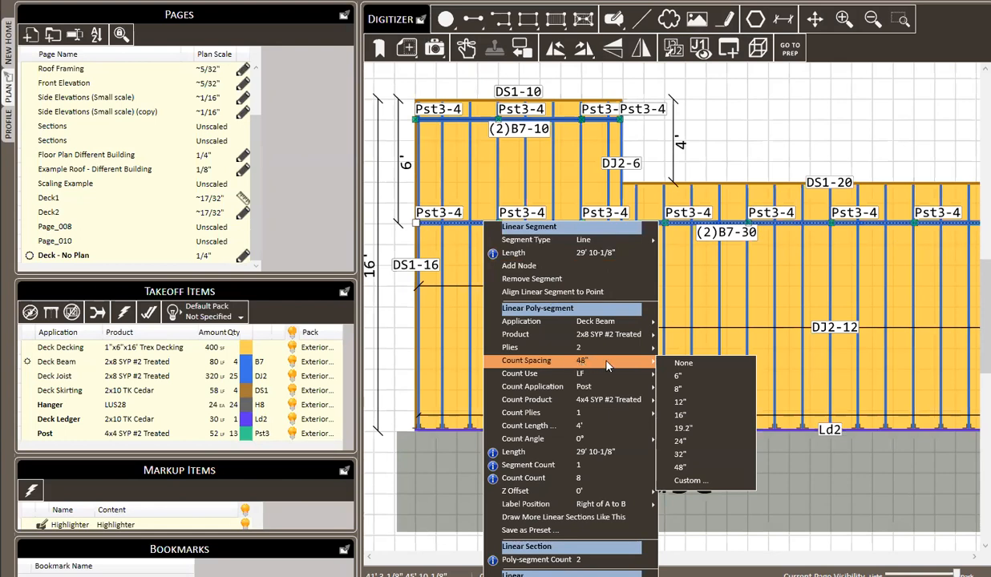
{"action": "mouse_move", "coordinate": [587, 390]}
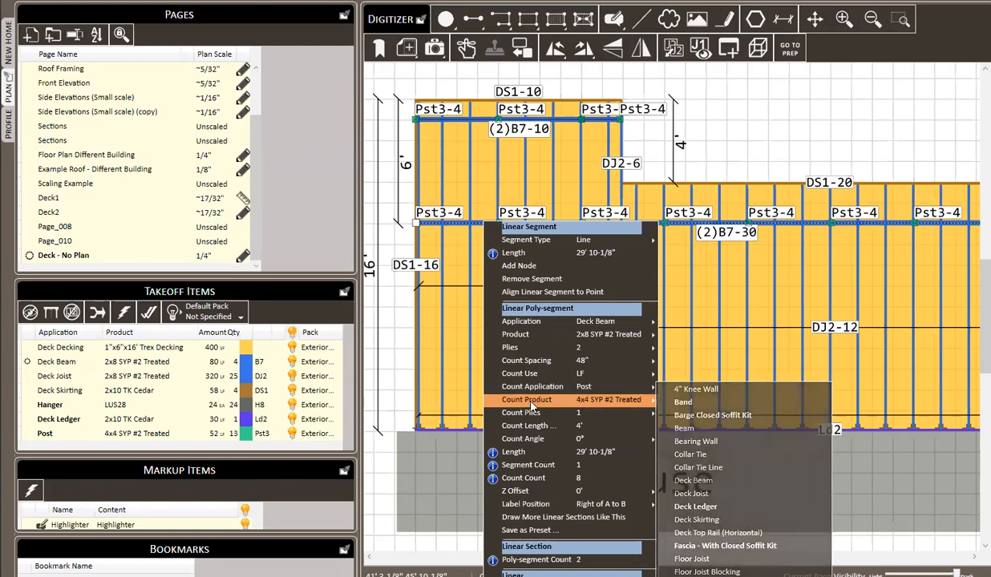
{"action": "mouse_move", "coordinate": [553, 399]}
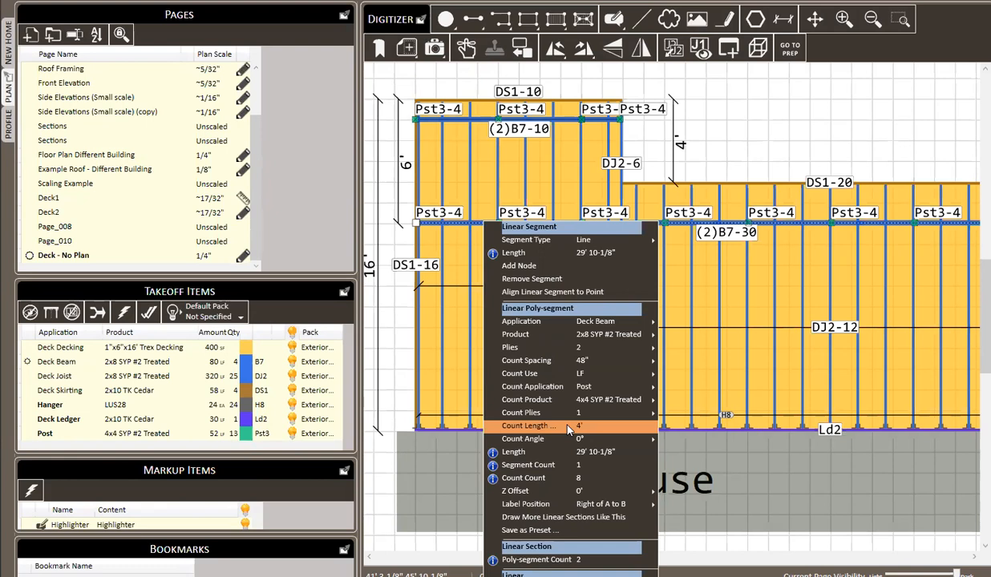
{"action": "left_click", "coordinate": [788, 121]}
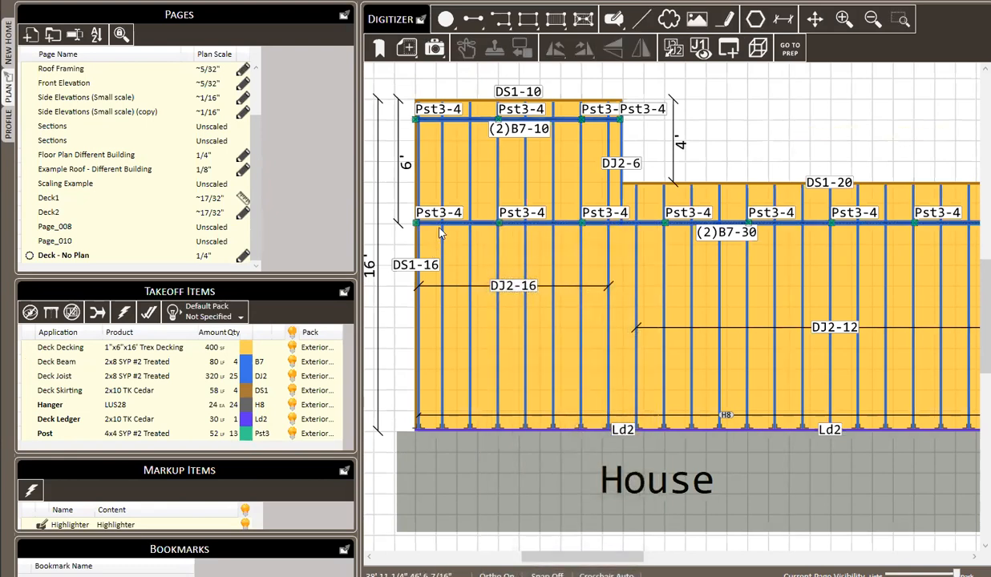
- Examine the posts generated along the long deck beam and the properties of the second-to-last post at its east end
{"action": "left_click_drag", "start_coordinate": [771, 138], "coordinate": [755, 125]}
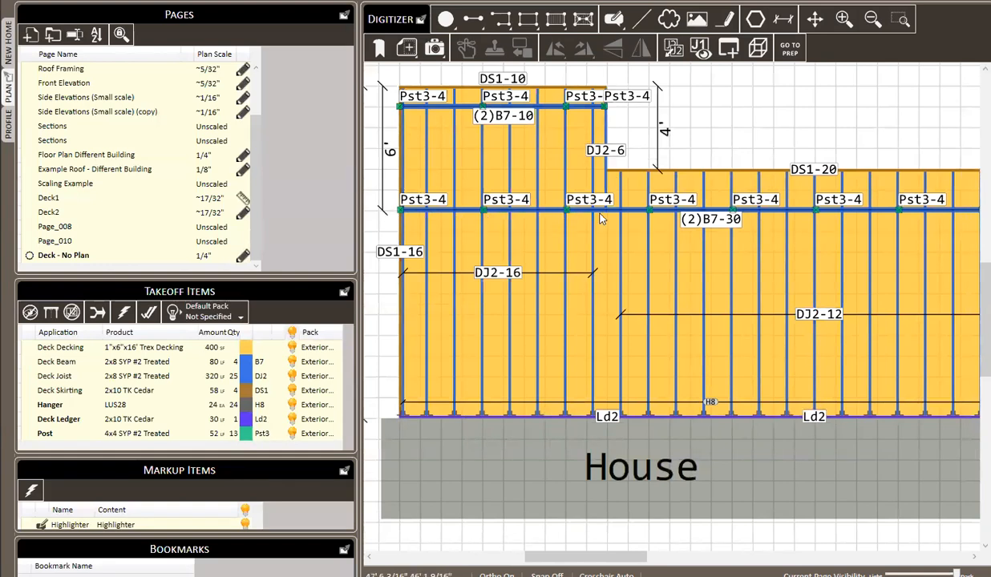
{"action": "left_click_drag", "start_coordinate": [829, 212], "coordinate": [717, 208]}
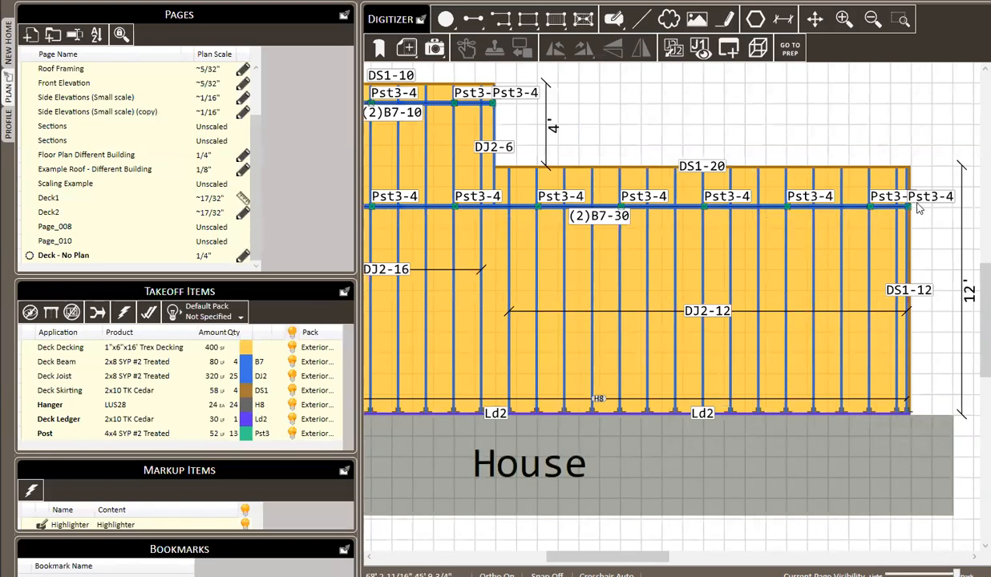
{"action": "scroll", "coordinate": [895, 213], "scroll_direction": "up", "scroll_amount": 2}
{"action": "scroll", "coordinate": [903, 218], "scroll_direction": "up", "scroll_amount": 2}
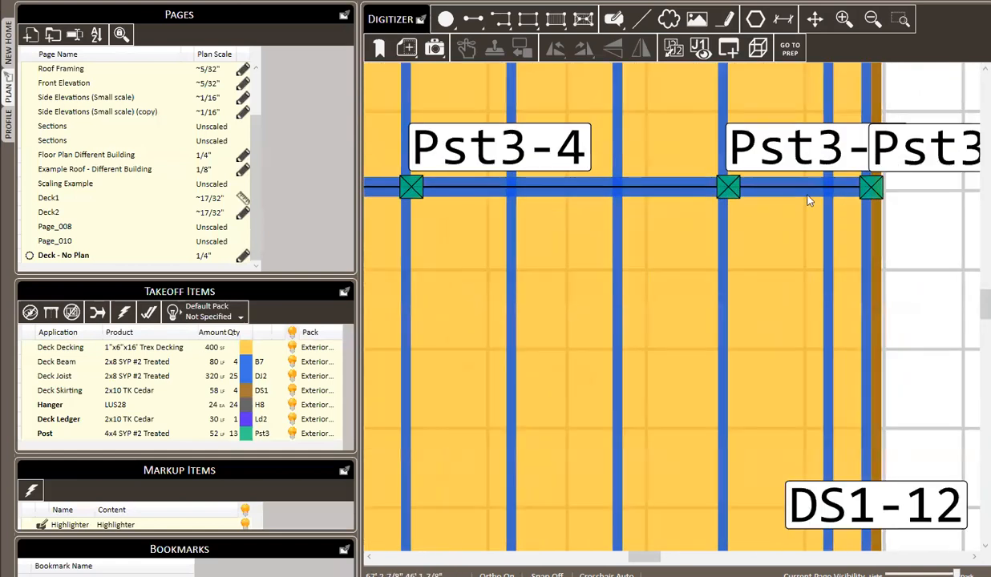
{"action": "right_click", "coordinate": [728, 188]}
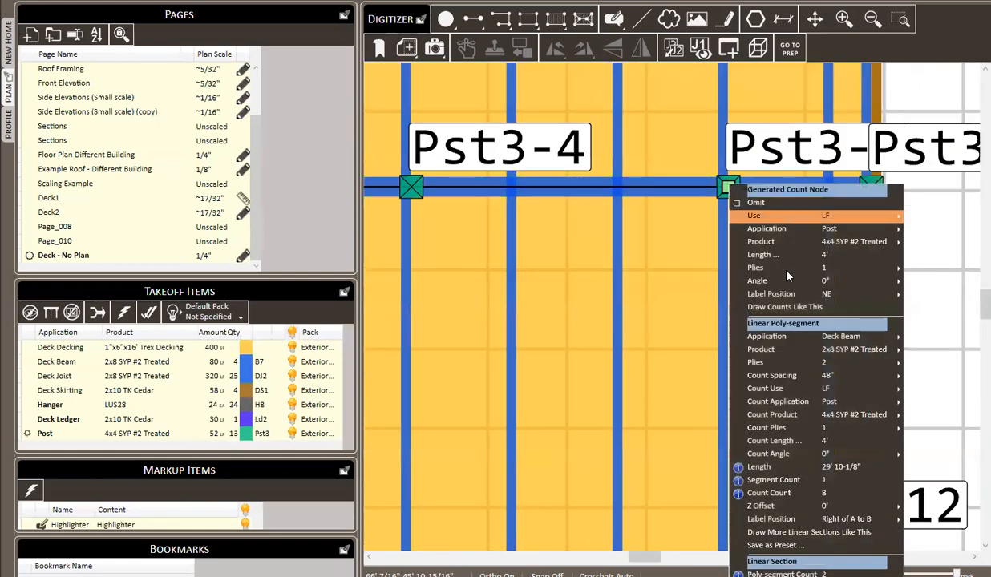
{"action": "left_click", "coordinate": [799, 309]}
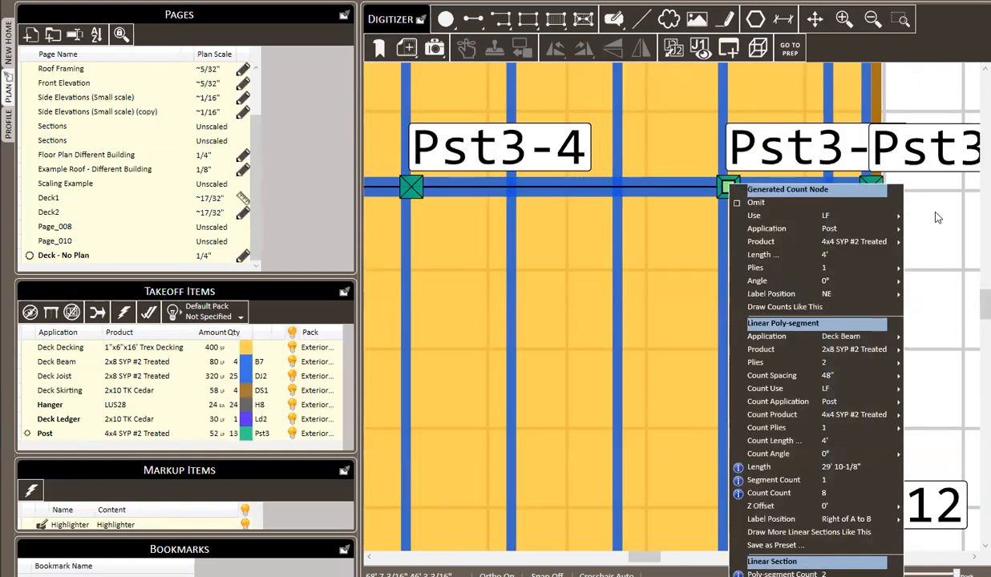
{"action": "scroll", "coordinate": [924, 286], "scroll_direction": "down", "scroll_amount": 4}
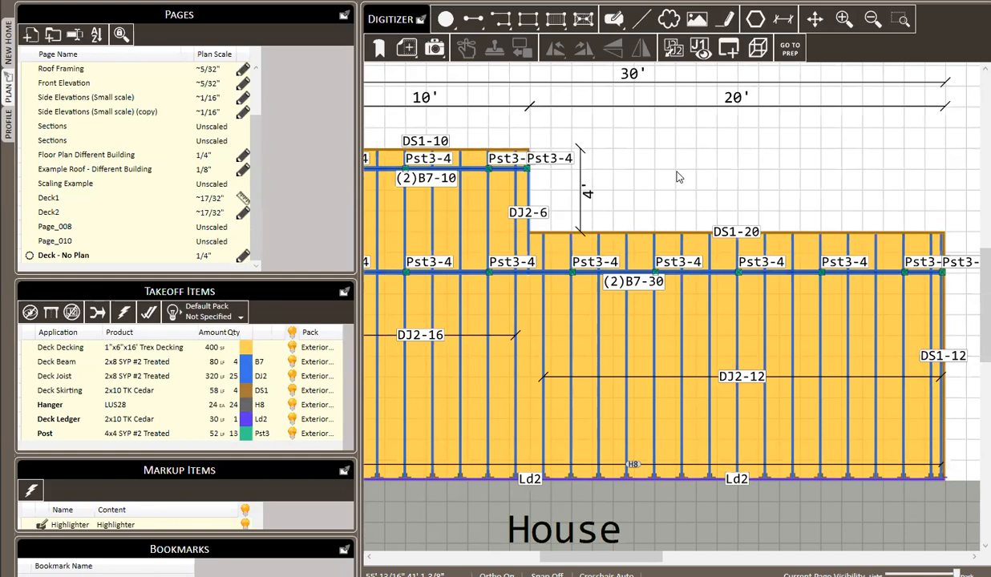
{"action": "scroll", "coordinate": [695, 182], "scroll_direction": "down", "scroll_amount": 2}
{"action": "scroll", "coordinate": [746, 195], "scroll_direction": "up", "scroll_amount": 1}
{"action": "left_click_drag", "start_coordinate": [745, 161], "coordinate": [767, 140]}
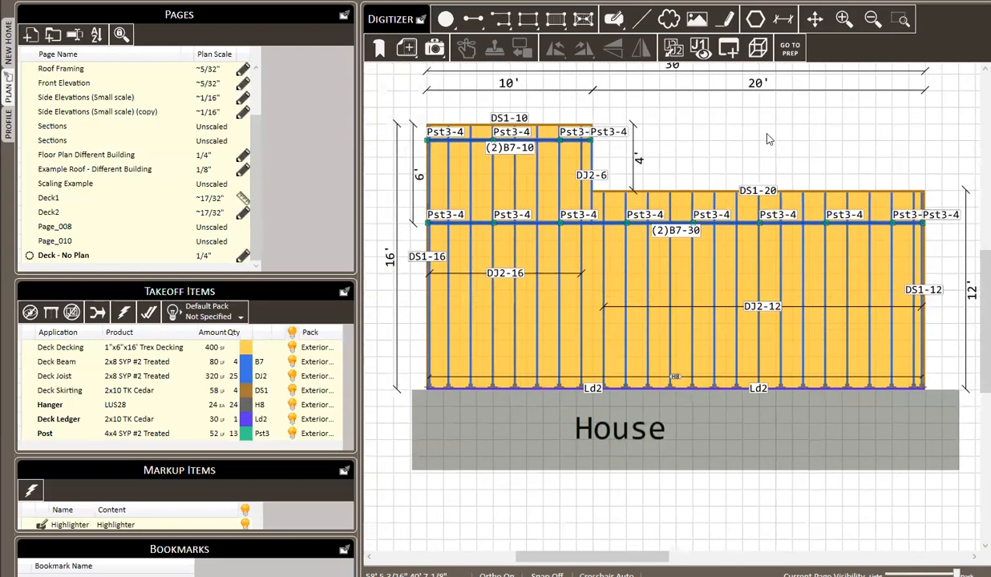